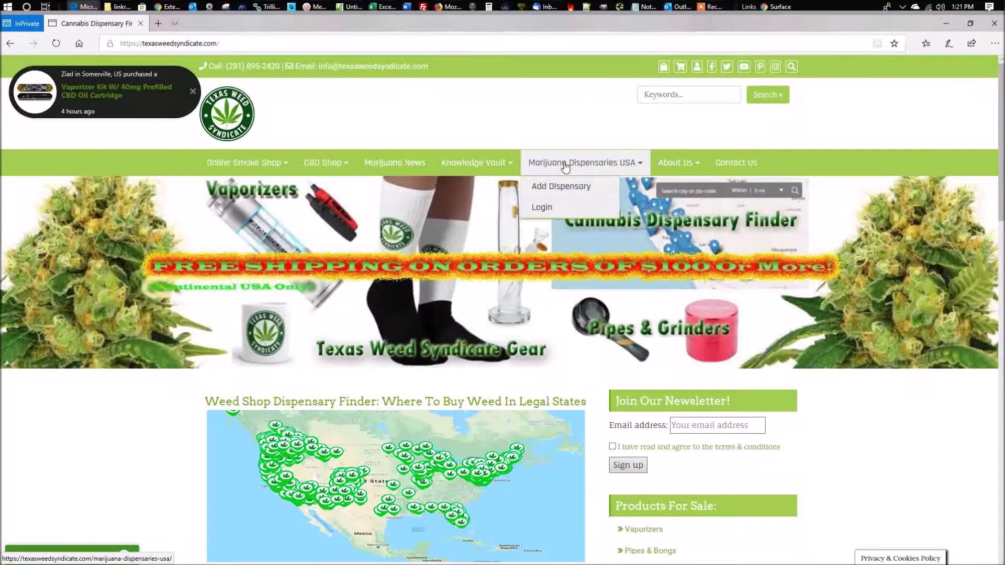
- Open the Login page from the home page, then follow the Create account link
click(551, 211)
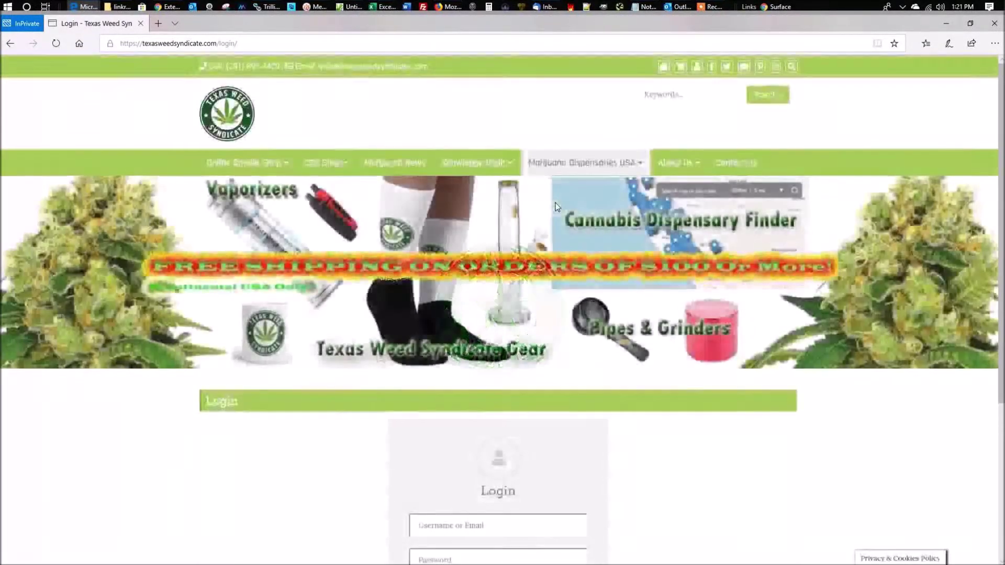
scroll(168, 277, down, 4)
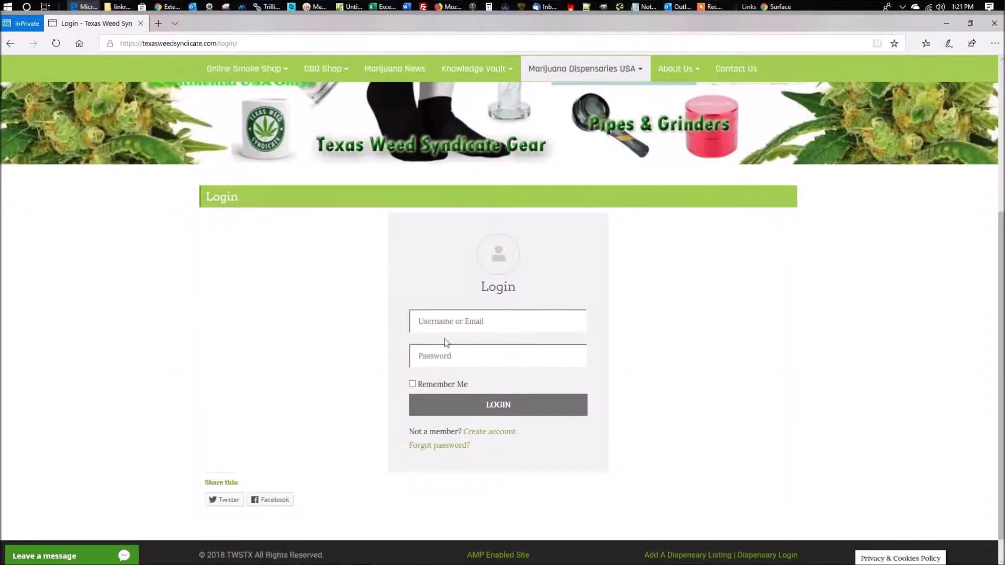
click(480, 432)
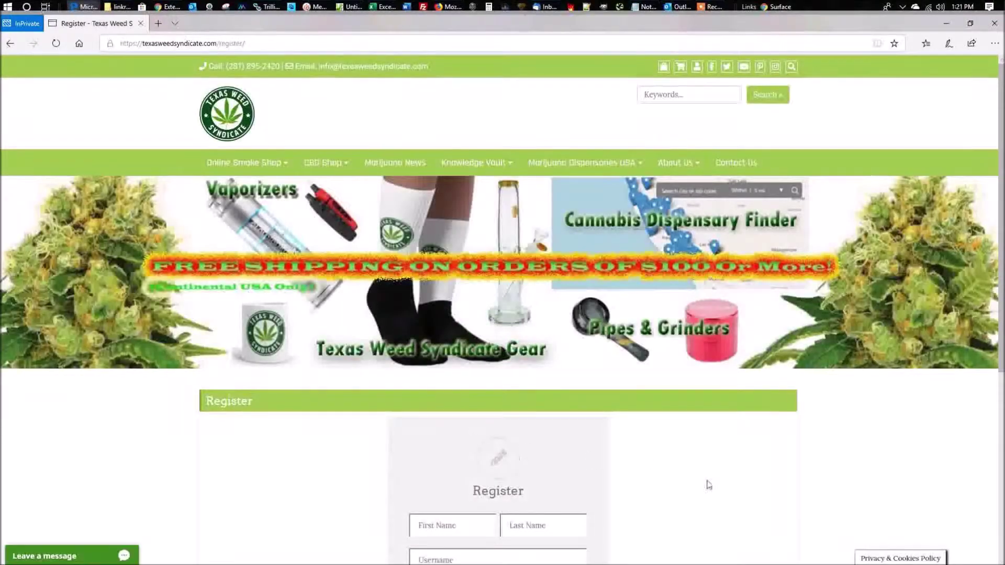
- Enter first name Master, last name Blaster, and pick the suggested 'ma…' username
scroll(709, 485, down, 2)
click(480, 395)
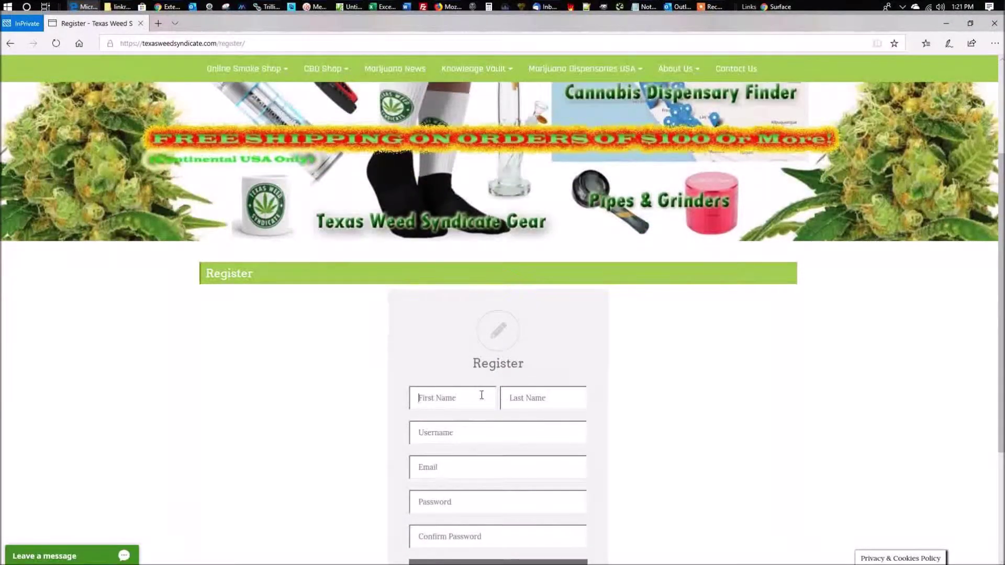
text(Master)
key(Tab)
text(Blaster)
key(Tab)
text(ma)
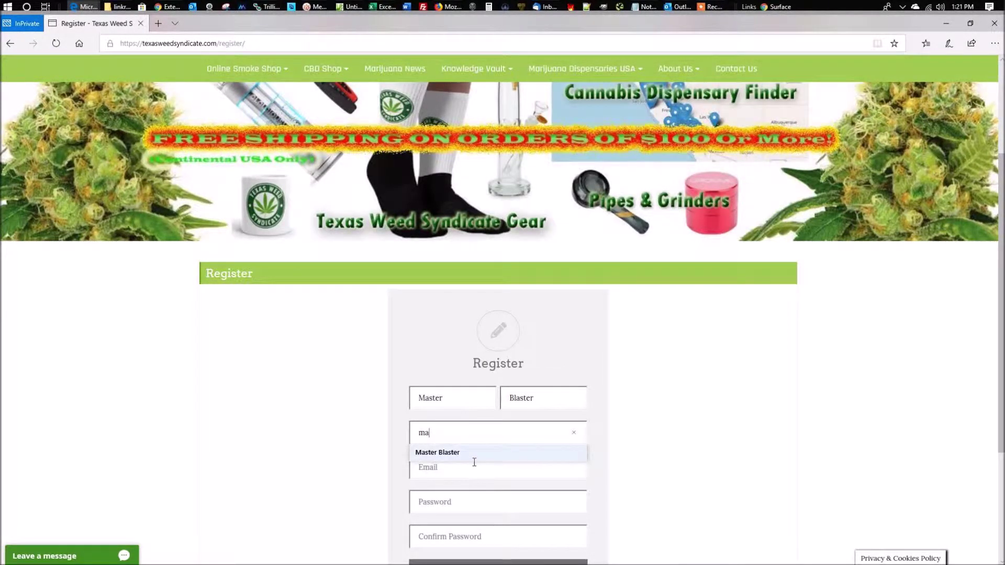
scroll(679, 453, down, 3)
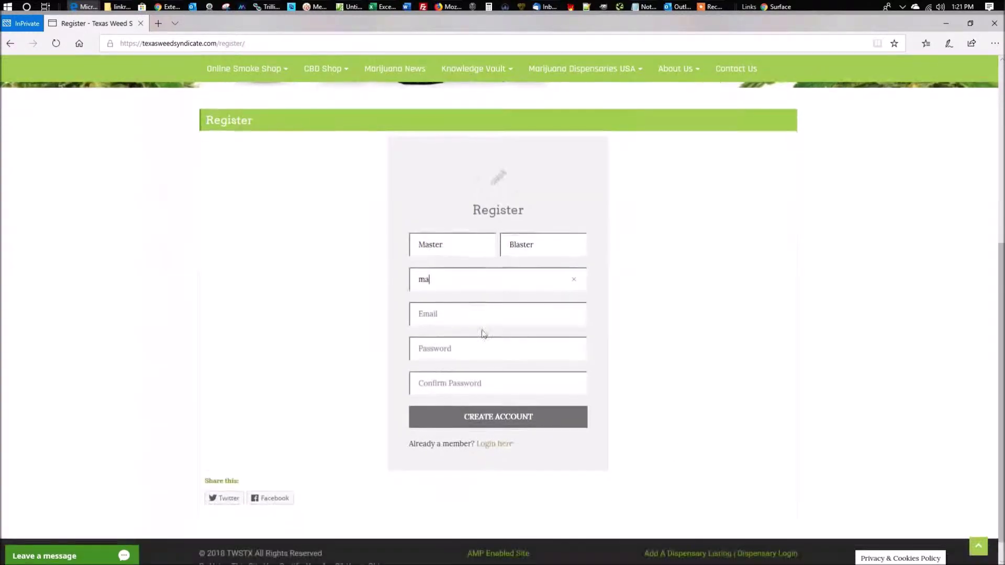
click(466, 279)
click(456, 310)
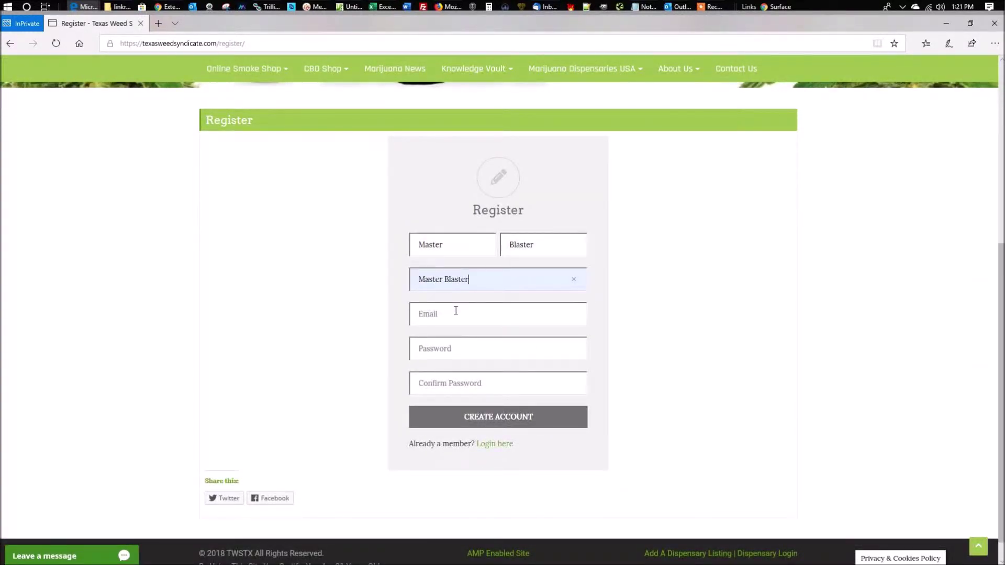
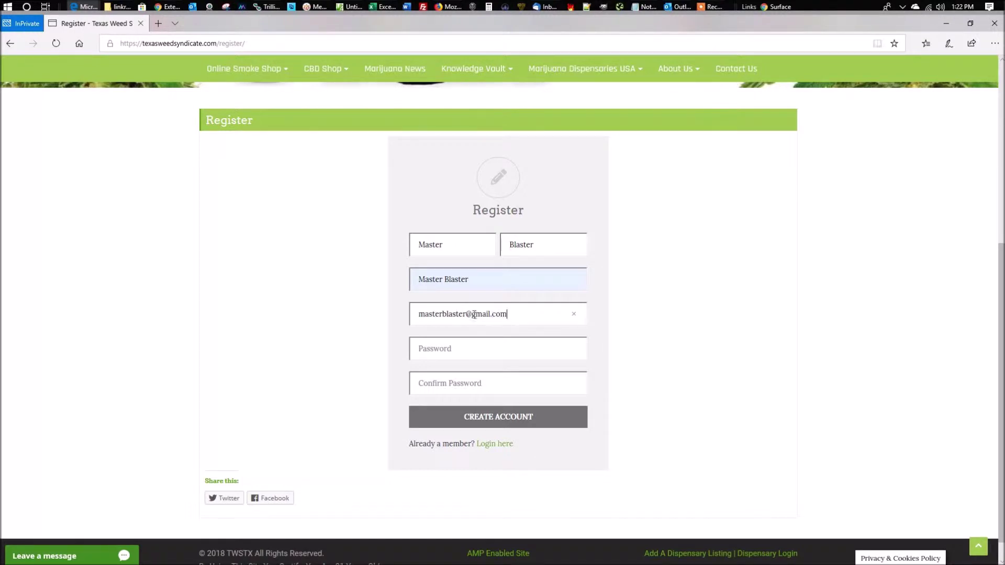
scroll(730, 336, down, 1)
text(ma)
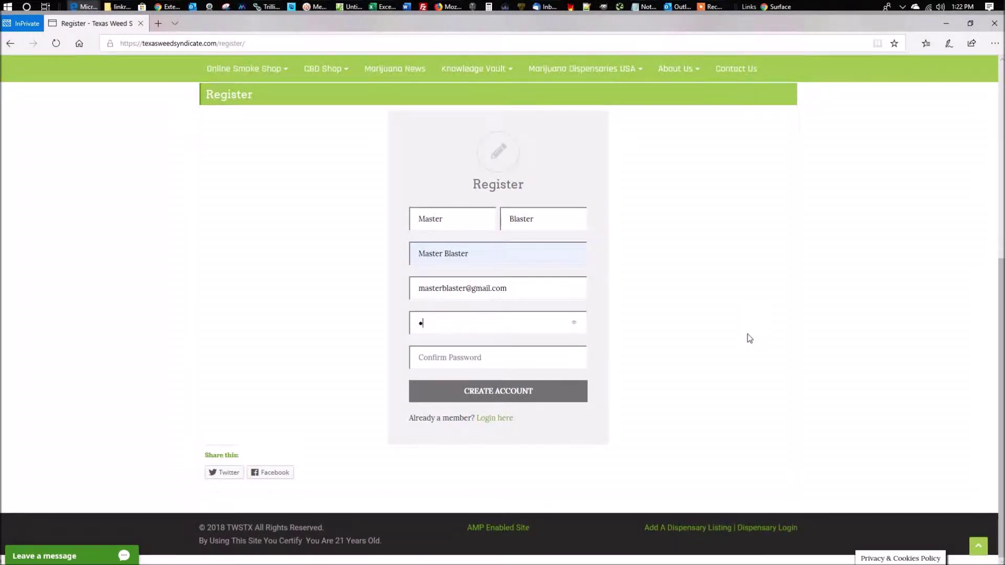
text(sterbl)
text(as)
click(534, 357)
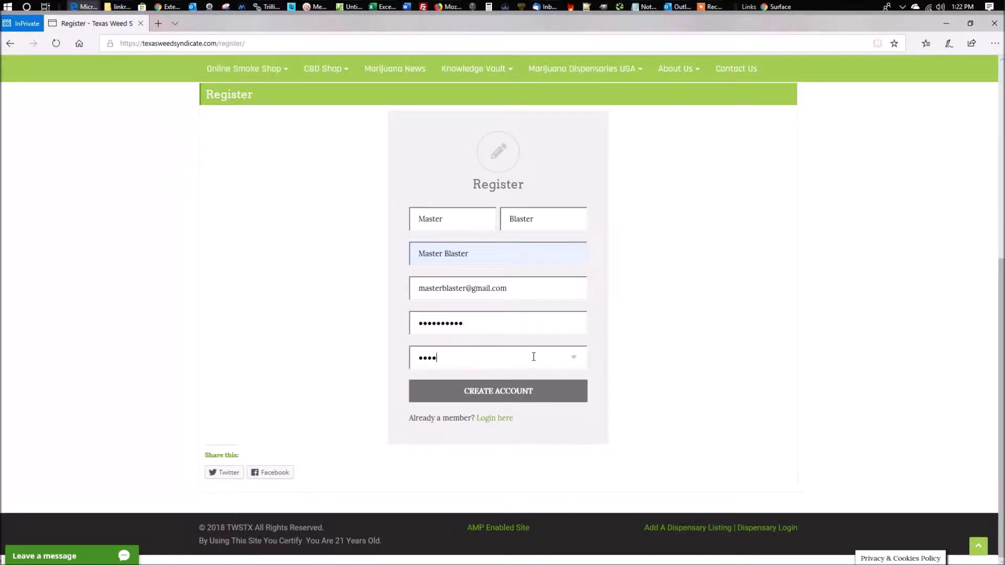
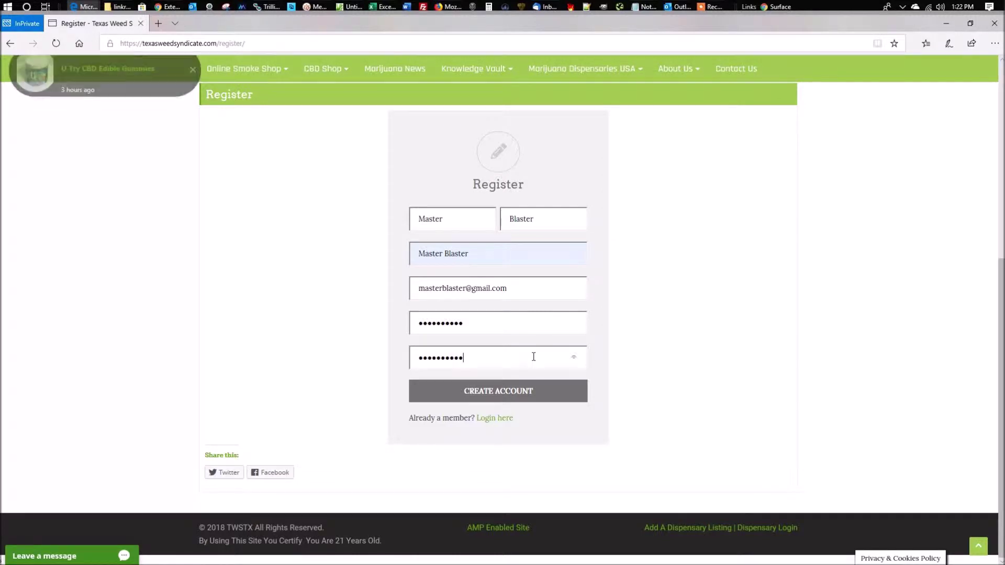
click(514, 387)
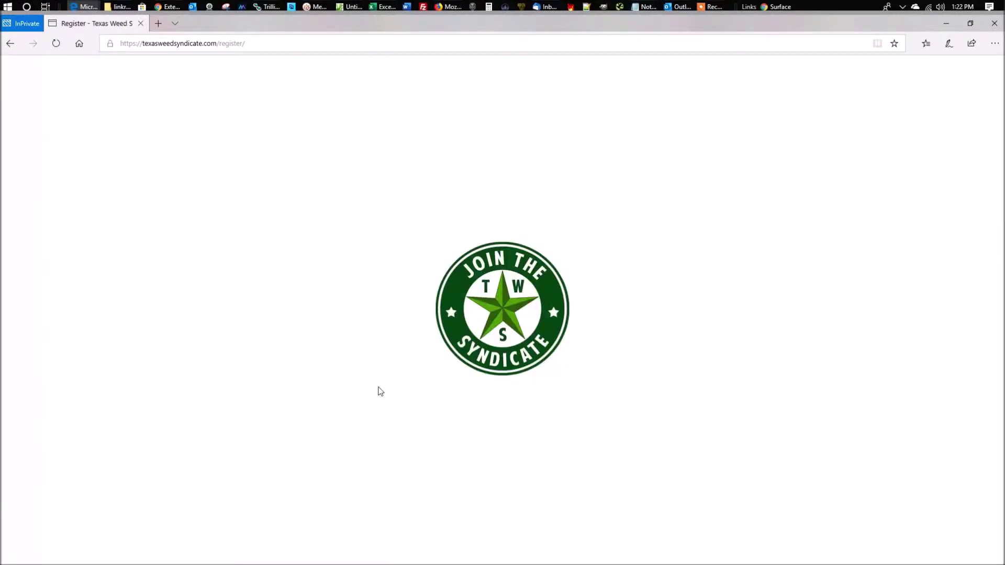
- Follow the success notice's 'here' link and log in as maslaster with the new password
scroll(149, 387, down, 4)
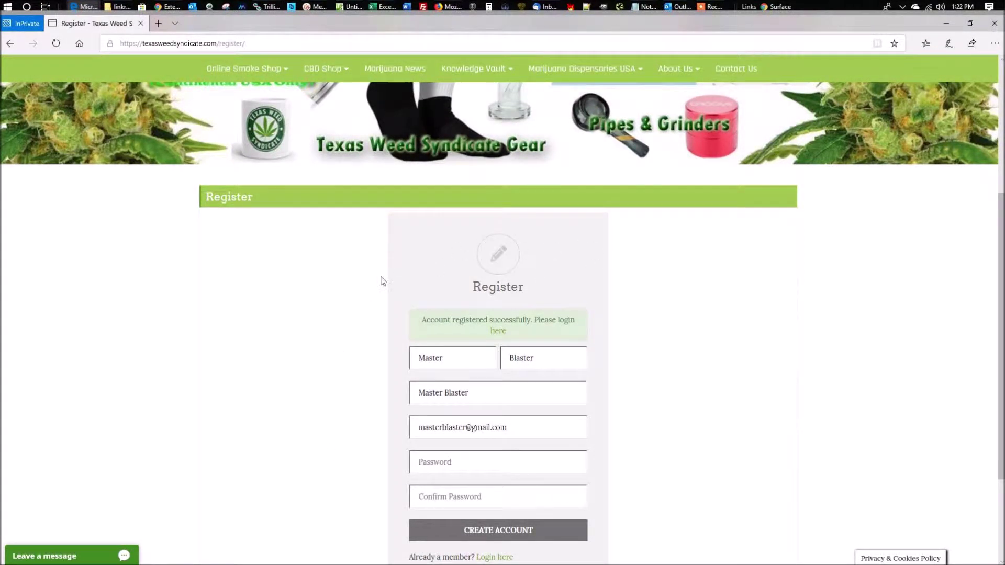
scroll(414, 268, down, 2)
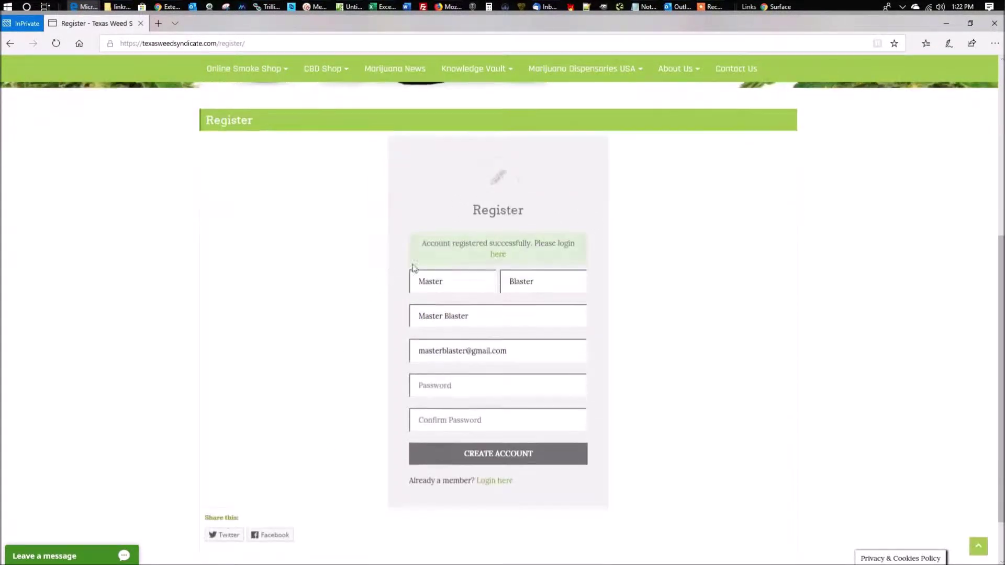
click(494, 256)
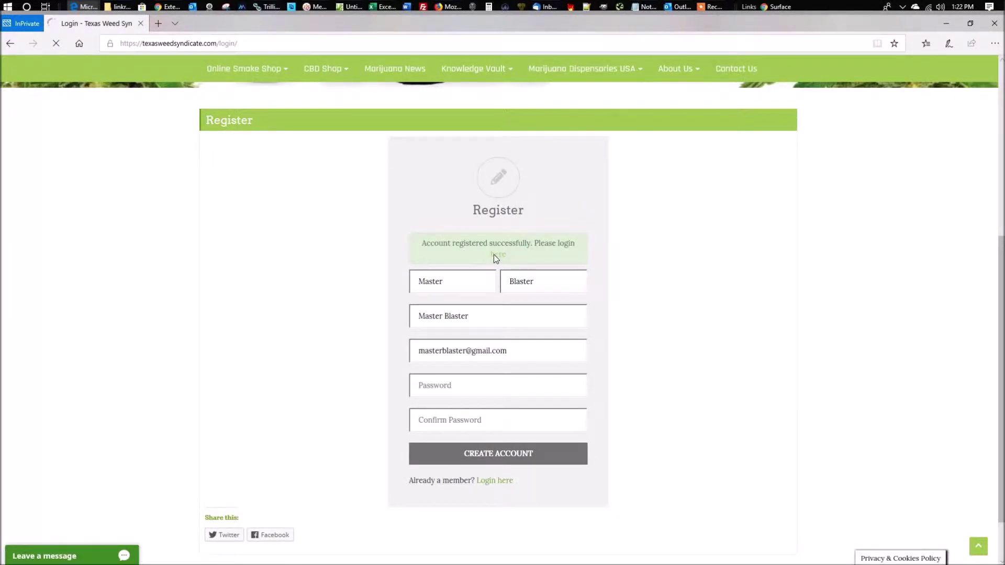
scroll(480, 269, down, 4)
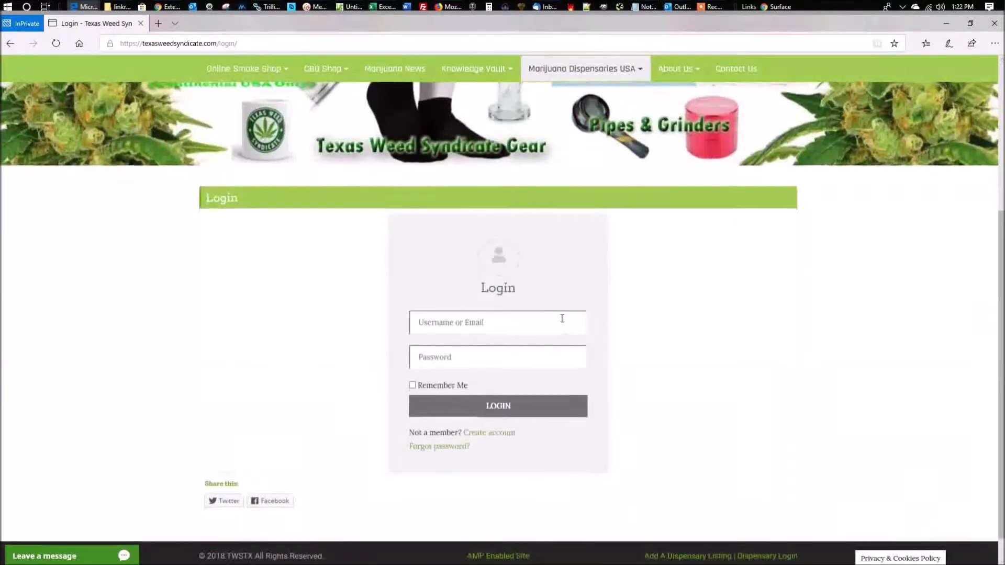
click(529, 321)
text(mas)
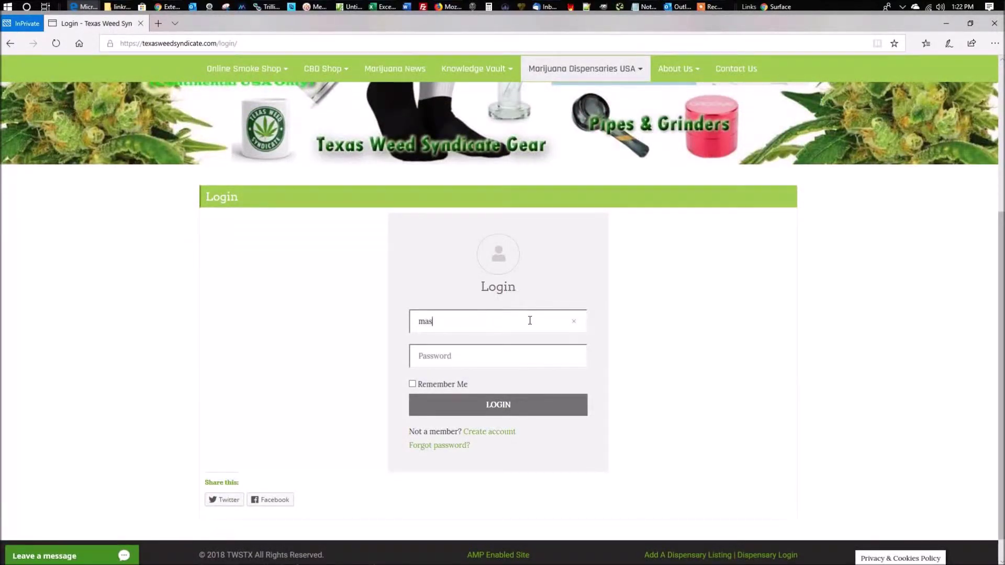
text(las)
text(ter••)
text(••••••)
click(469, 414)
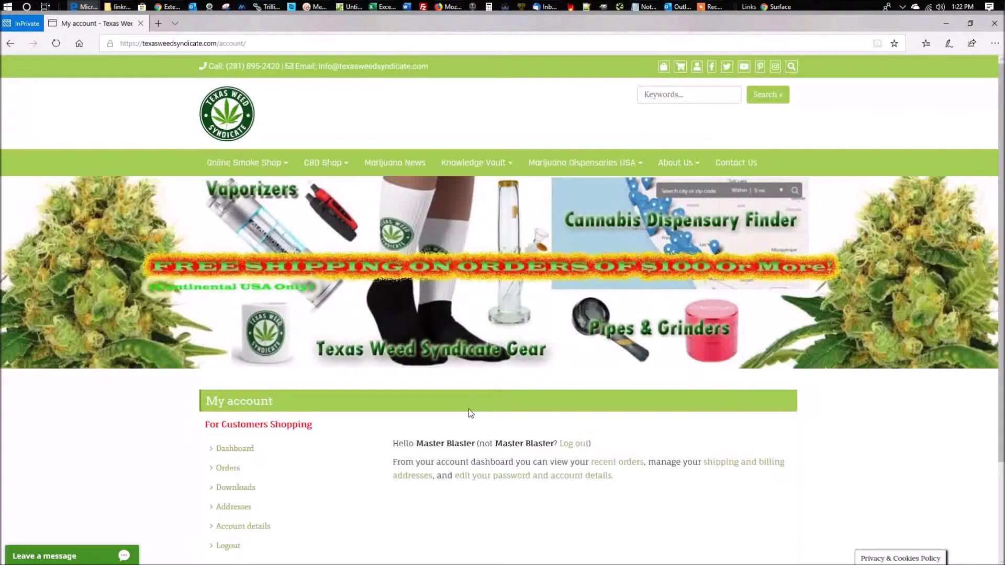
- Choose Add A Dispensary Listing under For Dispensary Owners on the account page
scroll(462, 393, down, 3)
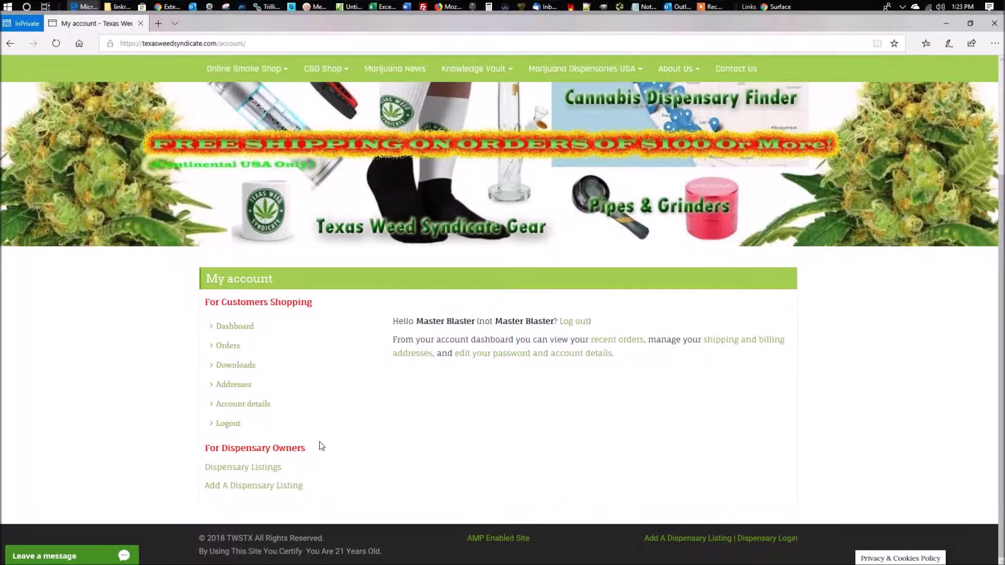
click(251, 491)
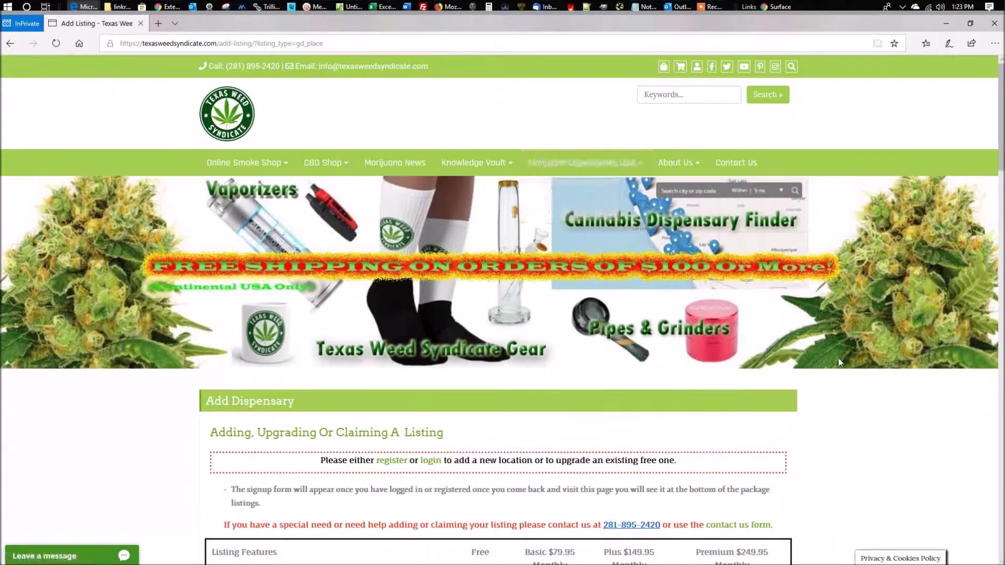
- Scroll past the pricing table and select the Free Listing package under Package
scroll(840, 365, down, 2)
scroll(837, 362, down, 3)
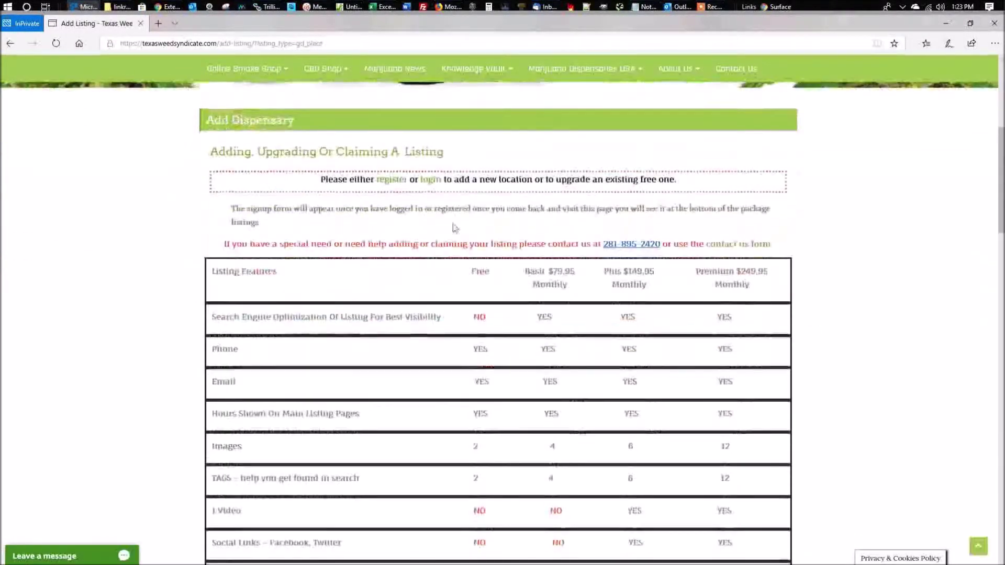
scroll(366, 190, down, 1)
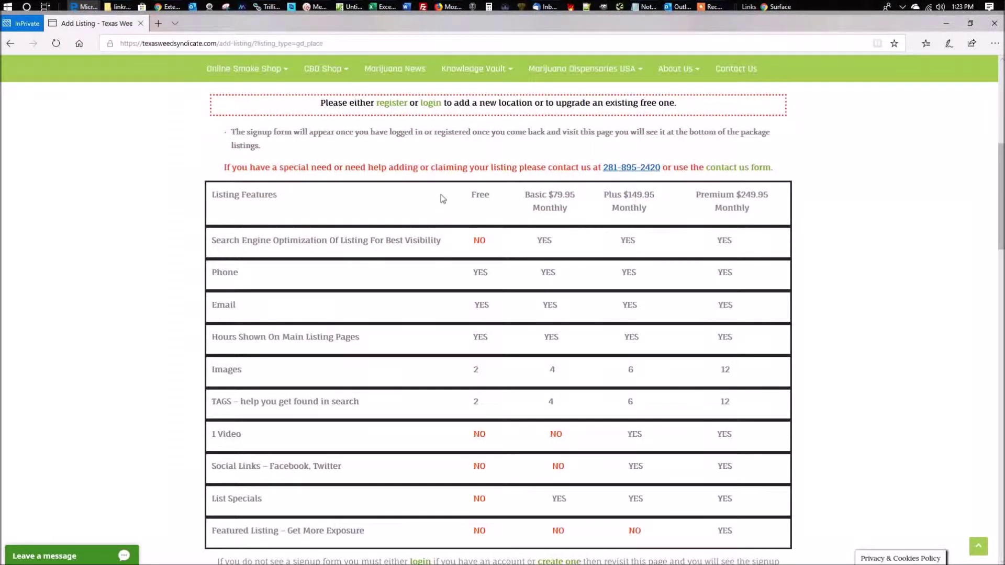
scroll(429, 210, down, 4)
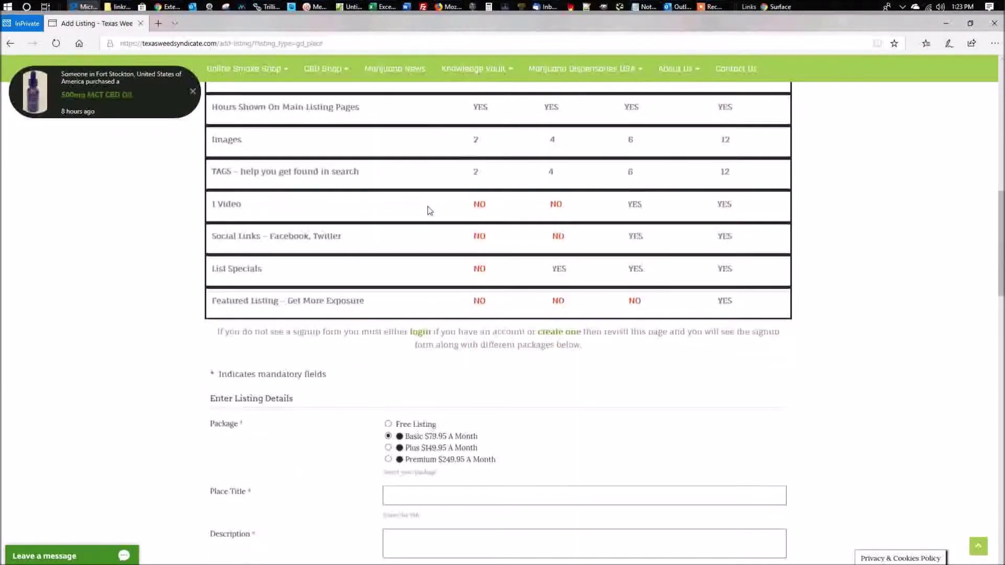
scroll(429, 206, down, 3)
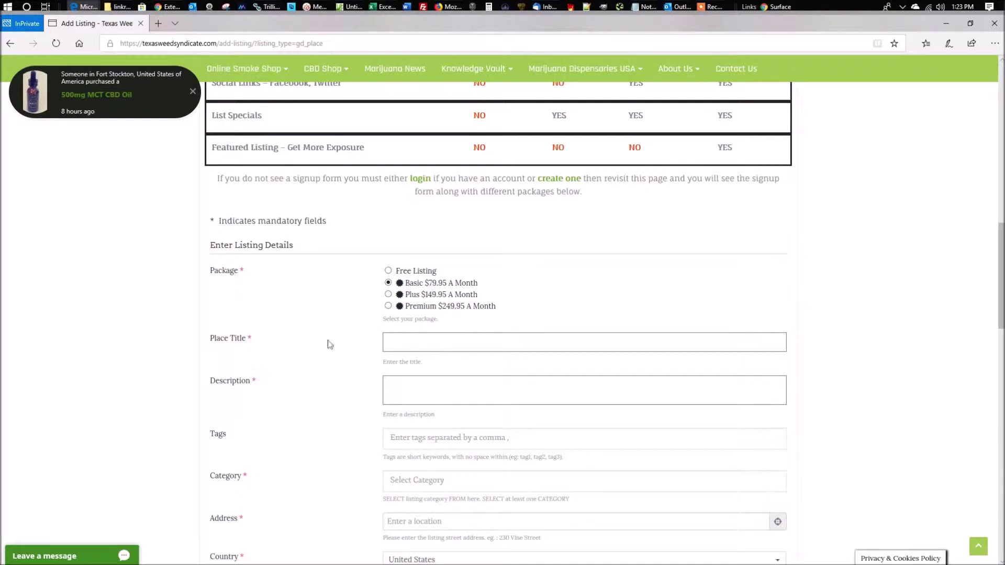
click(388, 271)
scroll(246, 330, down, 2)
click(475, 266)
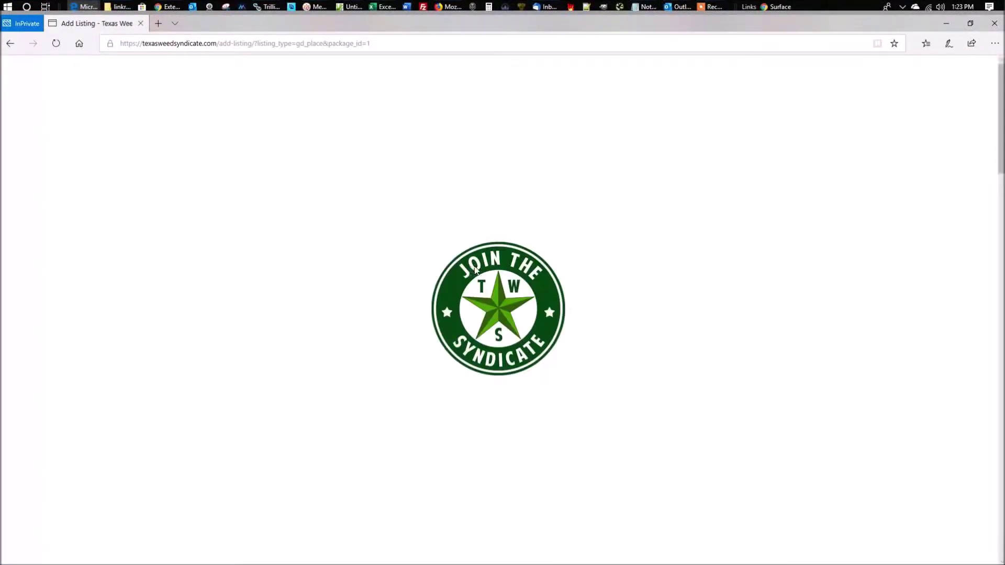
- Enter Place Title 'sample listing TWS' and a placeholder description
scroll(474, 266, down, 5)
scroll(450, 314, down, 7)
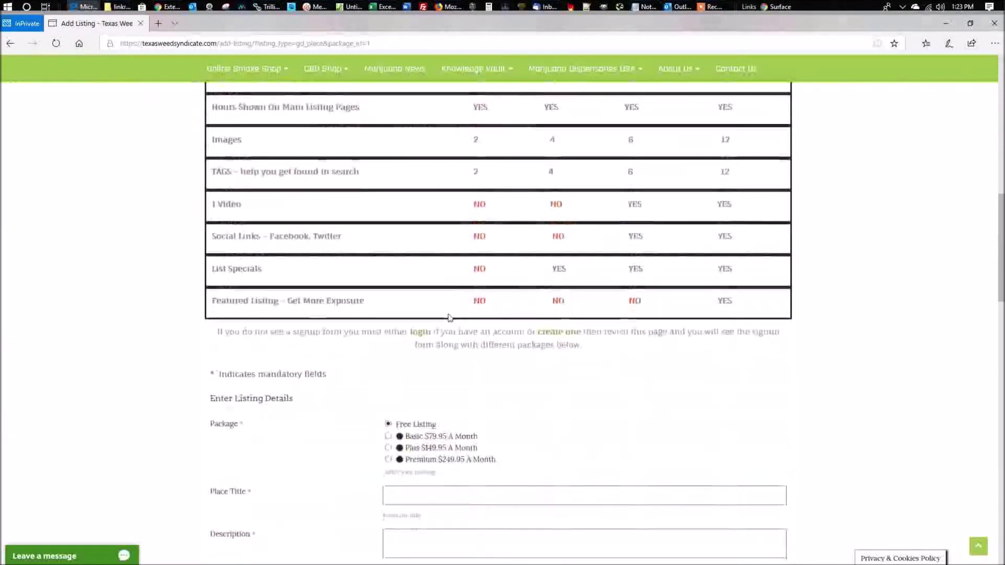
scroll(449, 318, down, 3)
click(410, 343)
text(s)
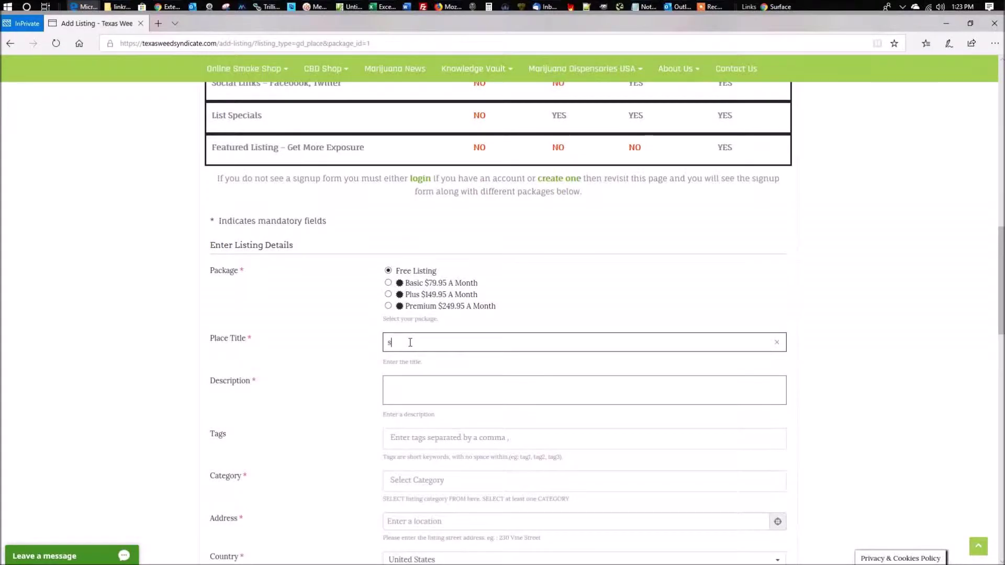
text(ample lis)
text(ting TWS)
scroll(410, 343, down, 2)
click(432, 308)
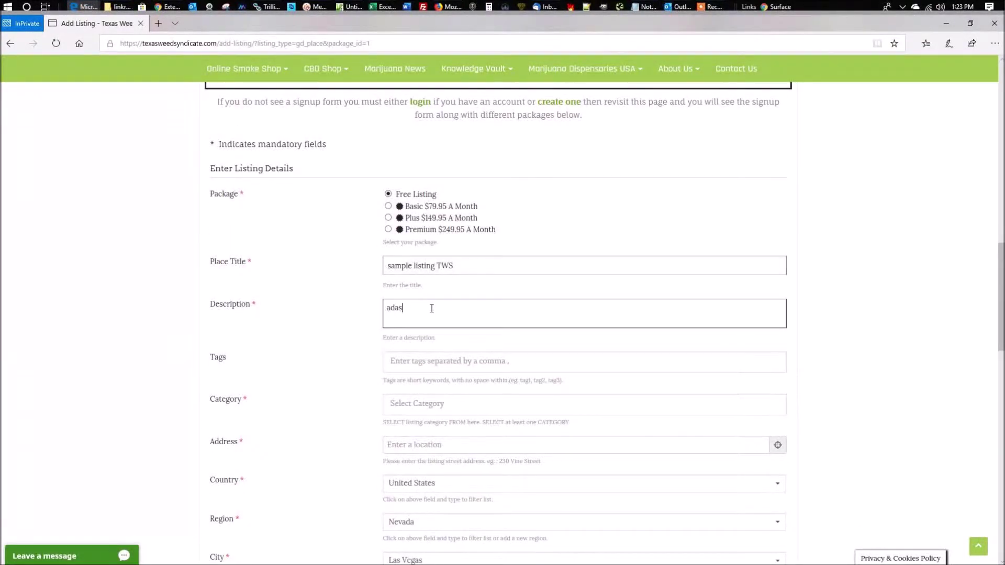
text(dascdfwfwrweqdfw)
- Add the 'mmj dispensary' tag and set the category to Cannabis Dispensaries
scroll(350, 324, down, 3)
click(435, 208)
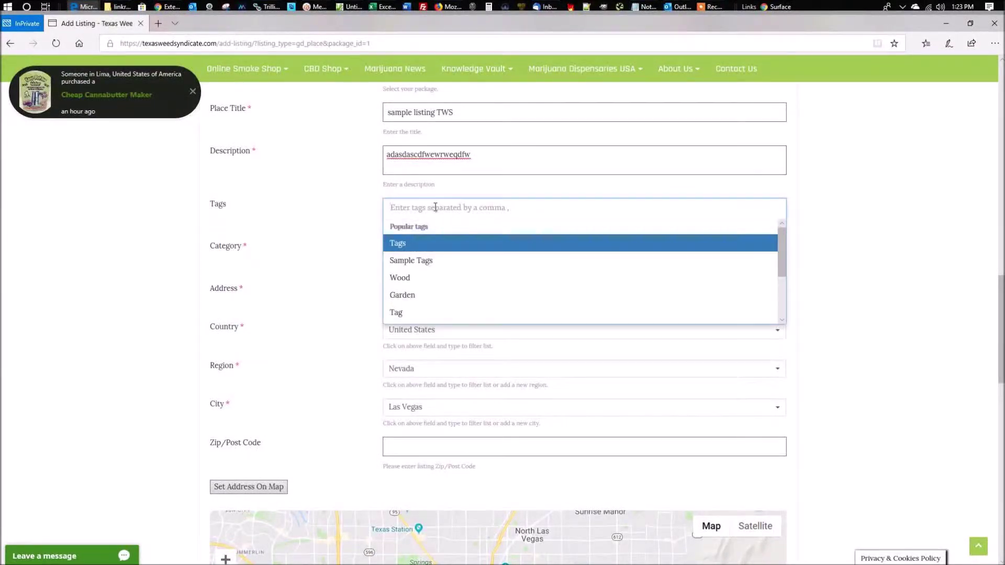
text(m)
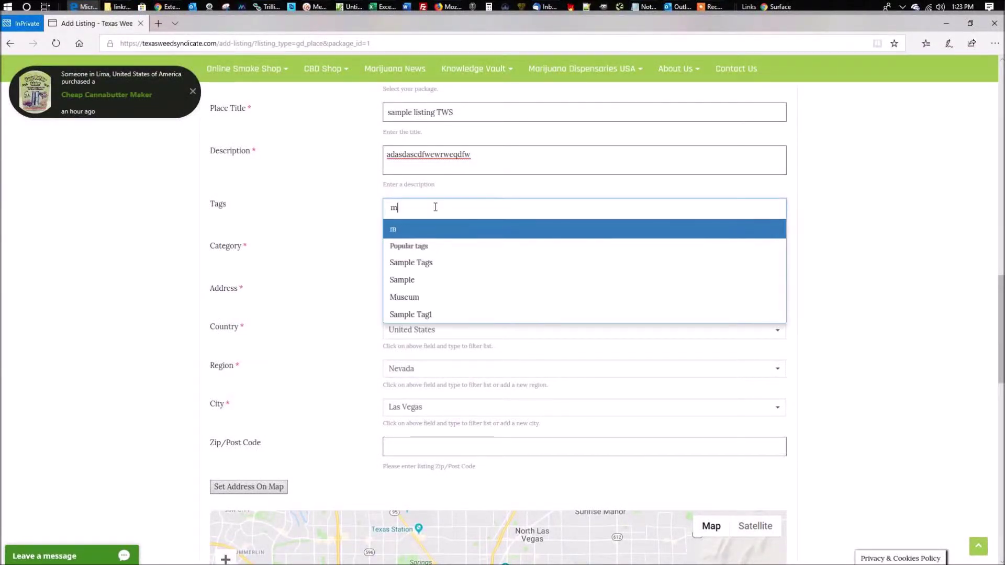
text(mj di)
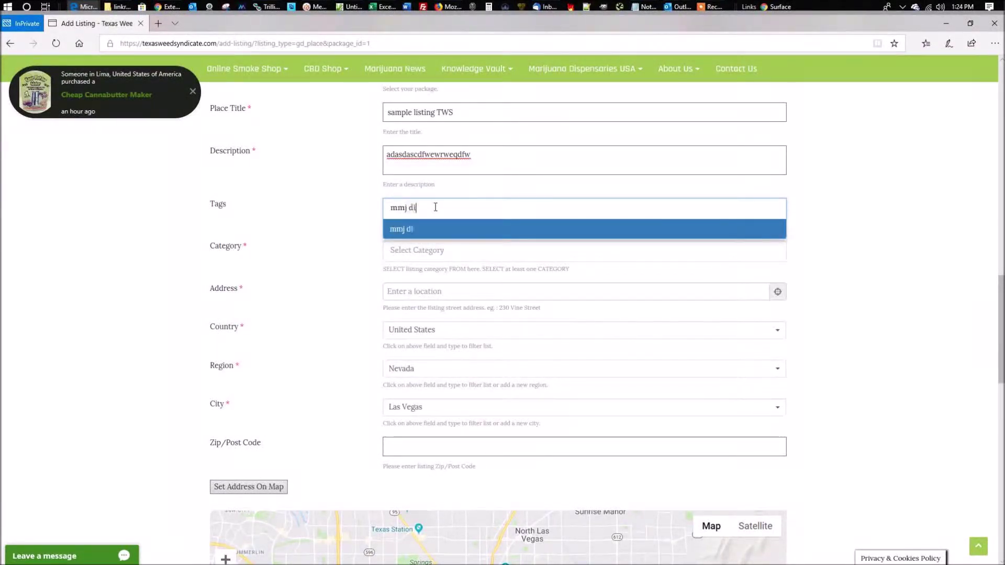
text(spensar)
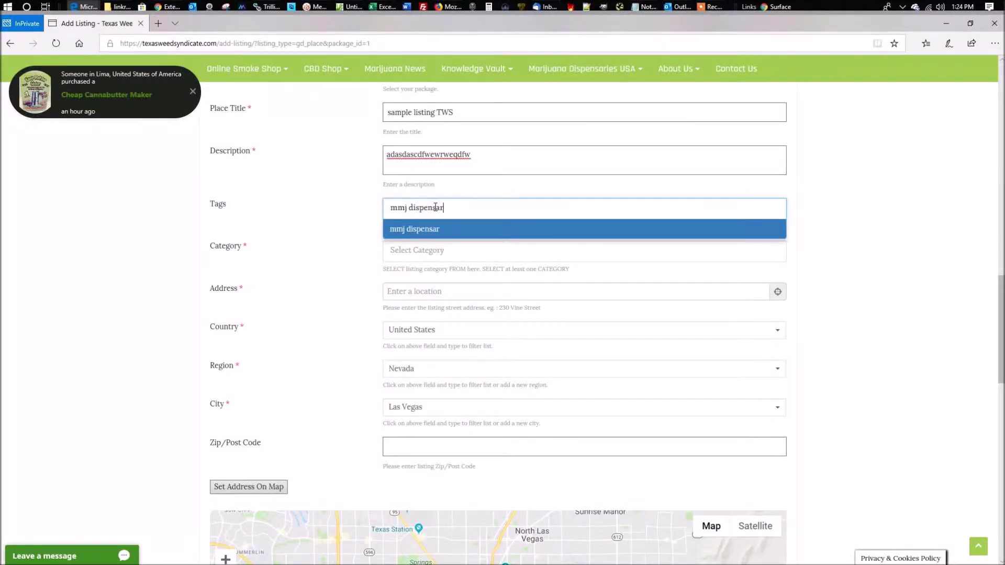
text(y)
key(Return)
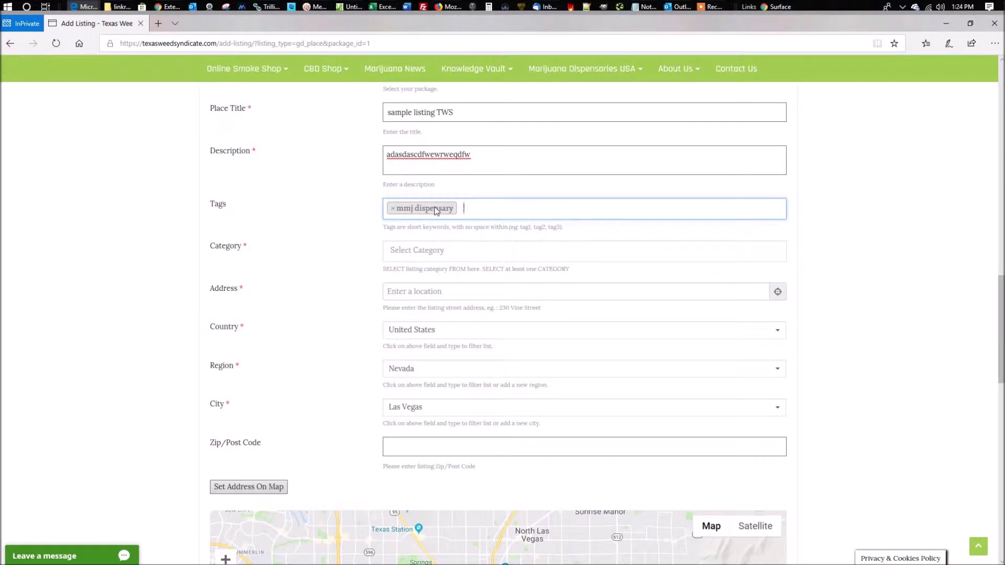
click(406, 253)
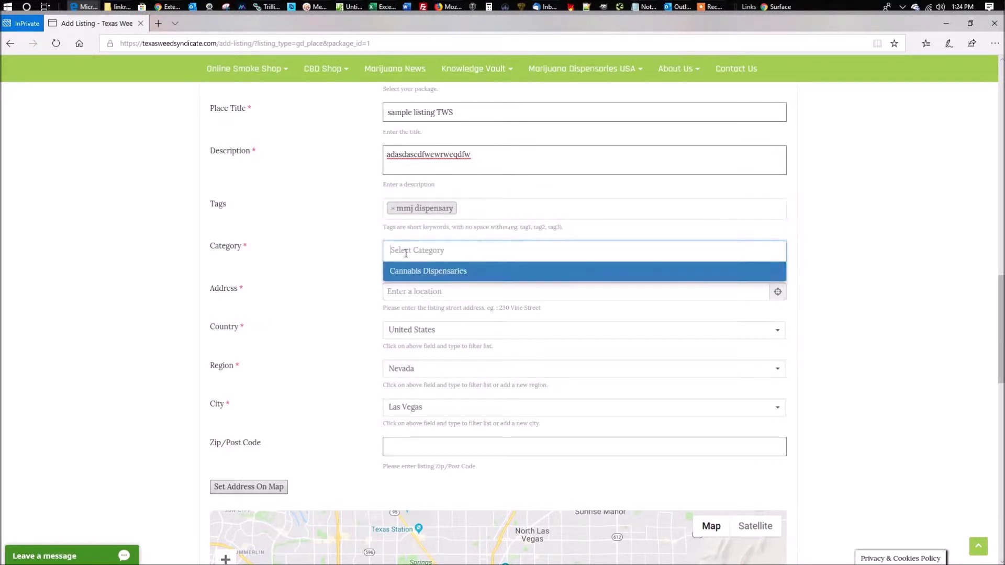
click(418, 276)
scroll(337, 325, down, 2)
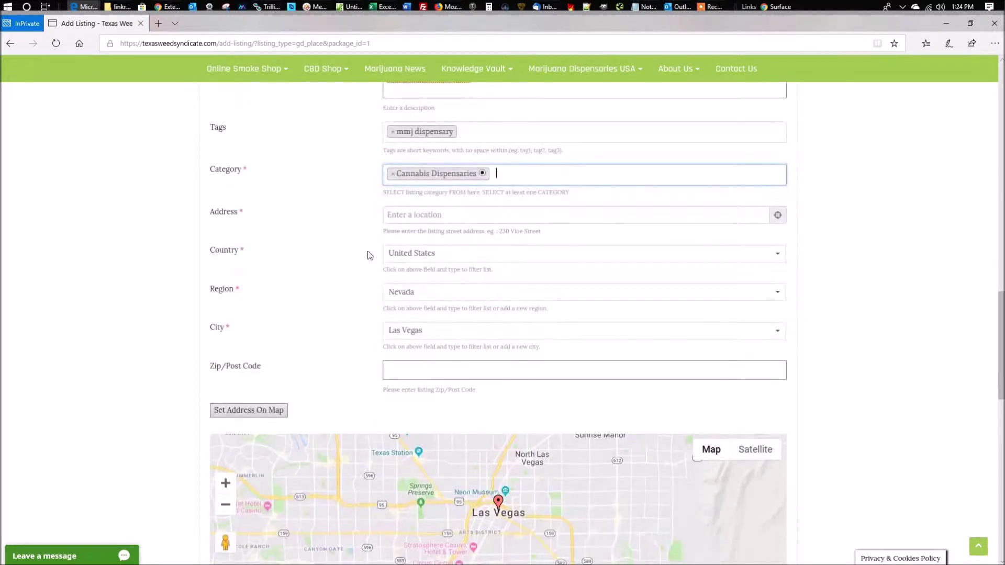
click(436, 217)
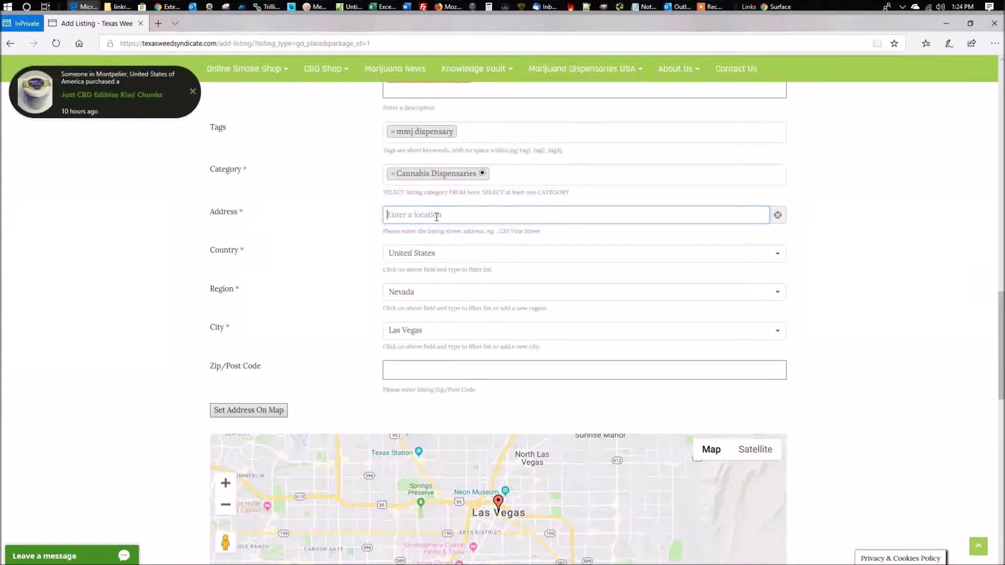
text(1200)
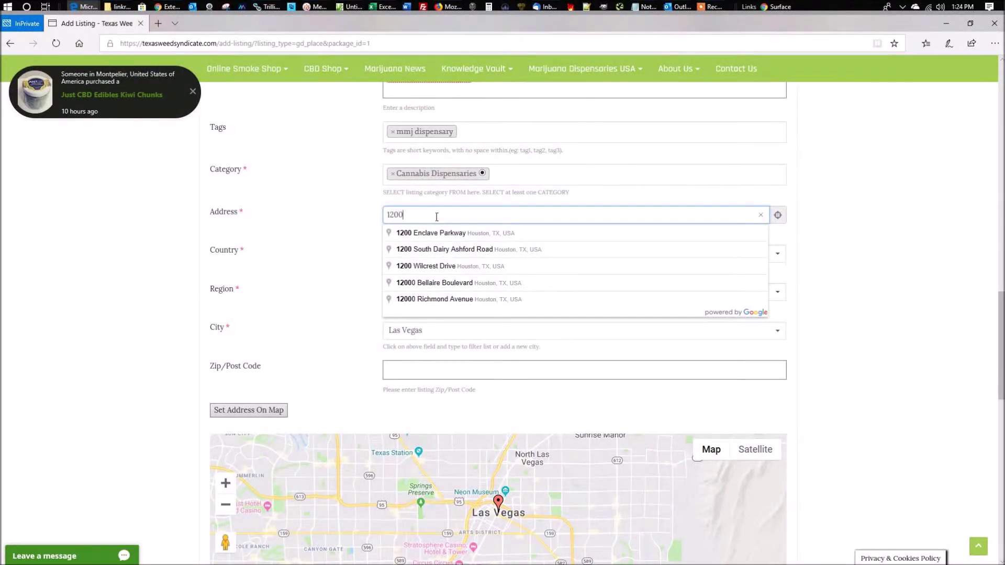
click(443, 250)
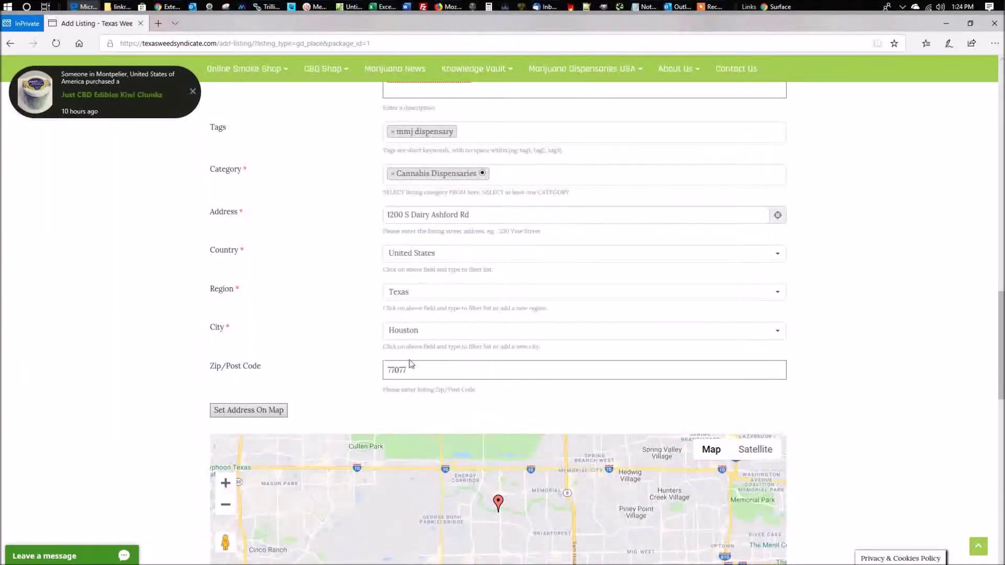
scroll(108, 330, down, 3)
click(226, 262)
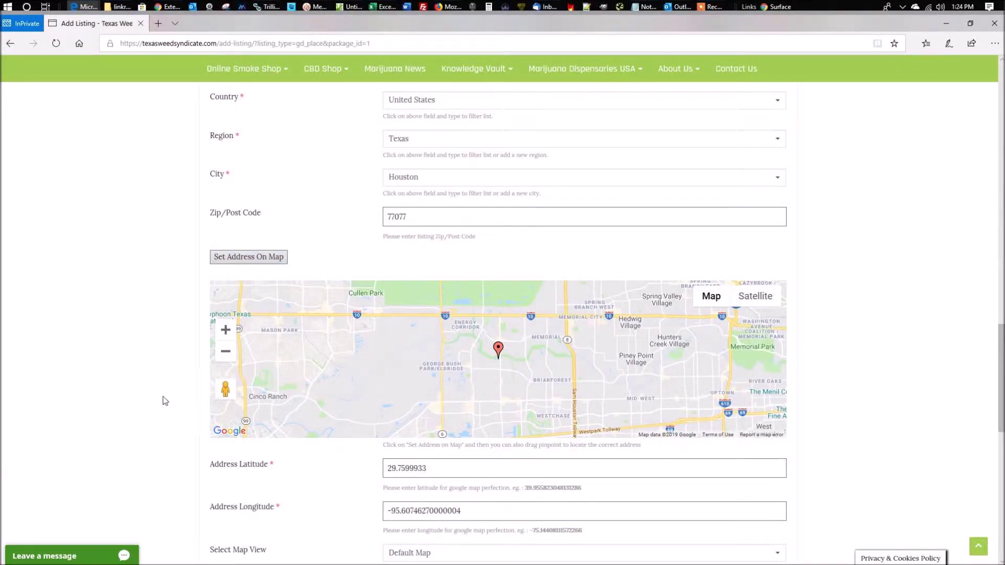
- Scroll down to the Phone field and begin entering the listing's phone number
scroll(146, 384, down, 5)
scroll(125, 309, down, 3)
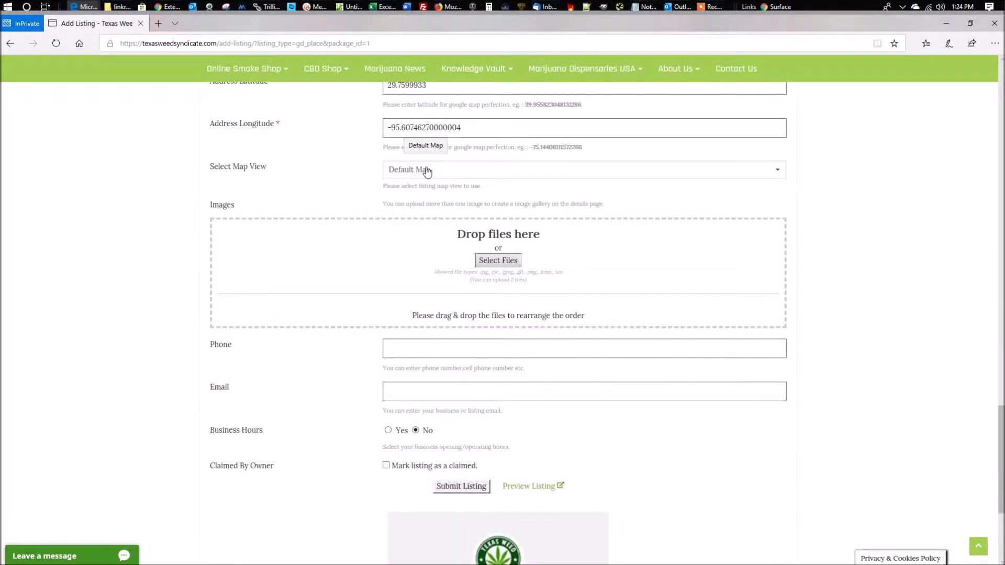
scroll(343, 188, down, 2)
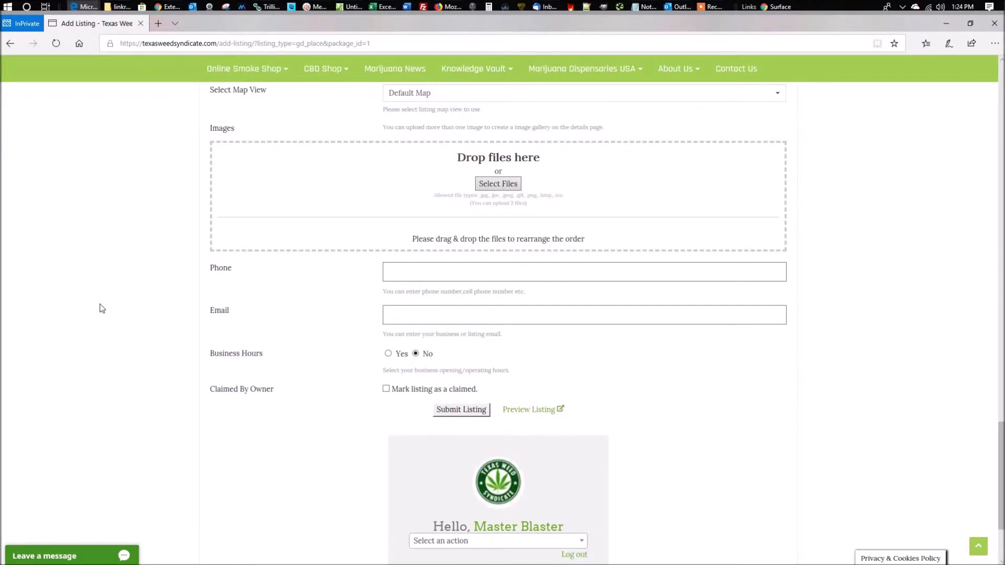
click(424, 279)
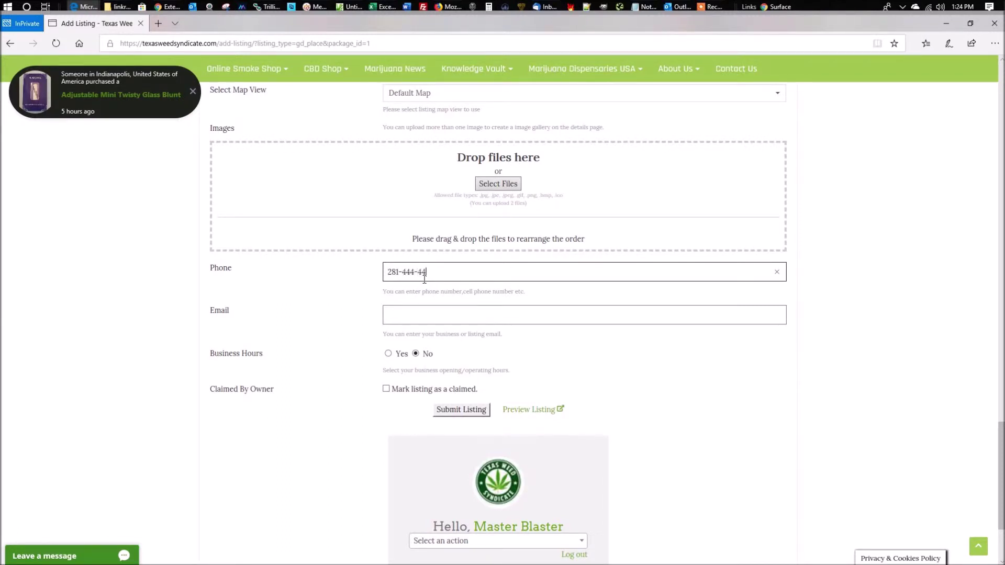
- Add the contact email and enable Monday–Friday 9:00 am–5:00 pm business hours
key(Tab)
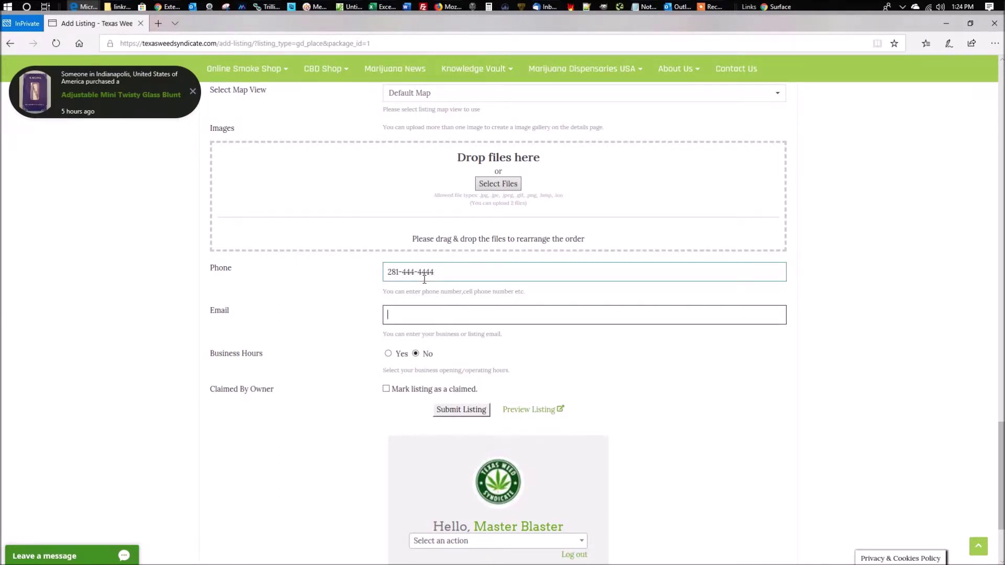
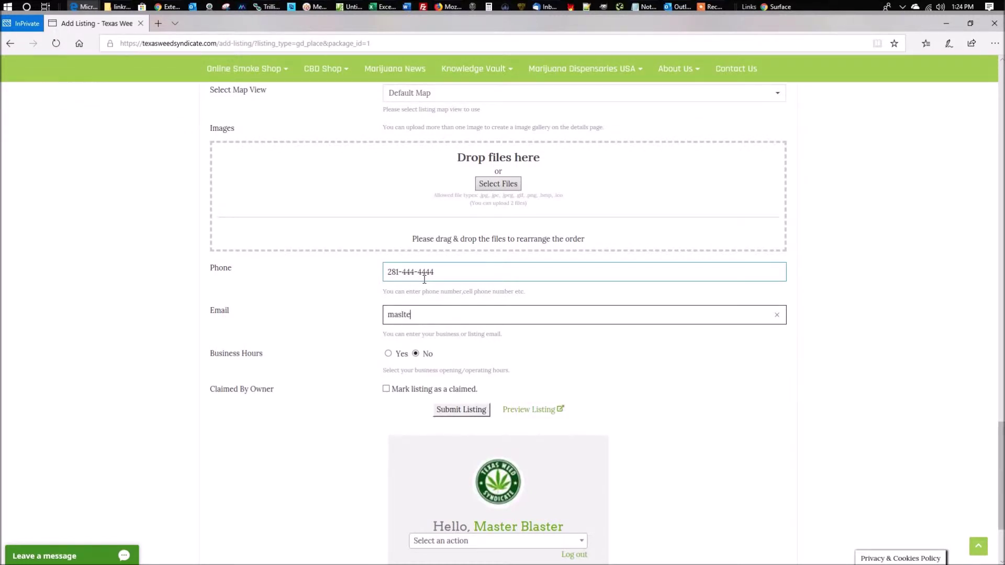
scroll(424, 279, down, 3)
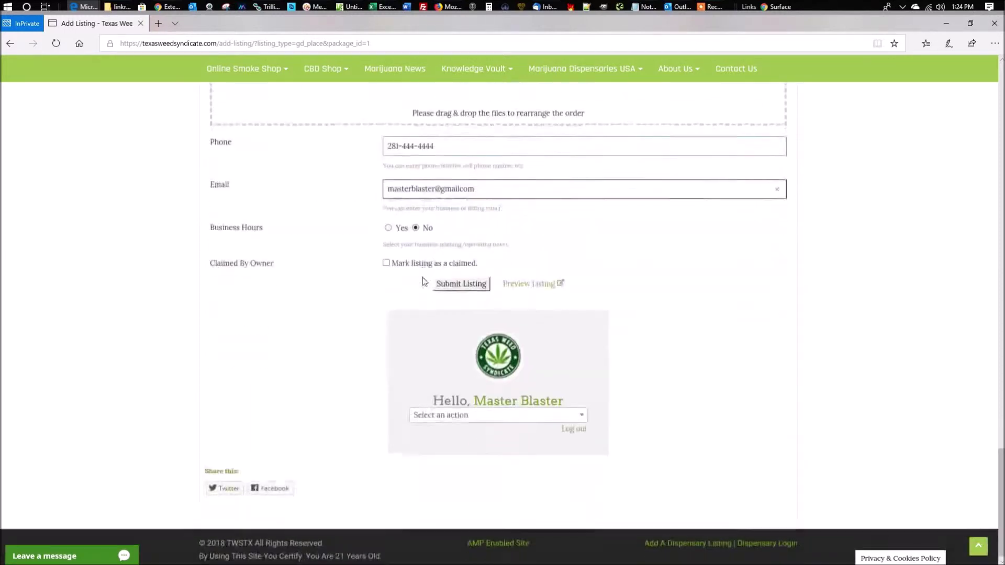
click(389, 224)
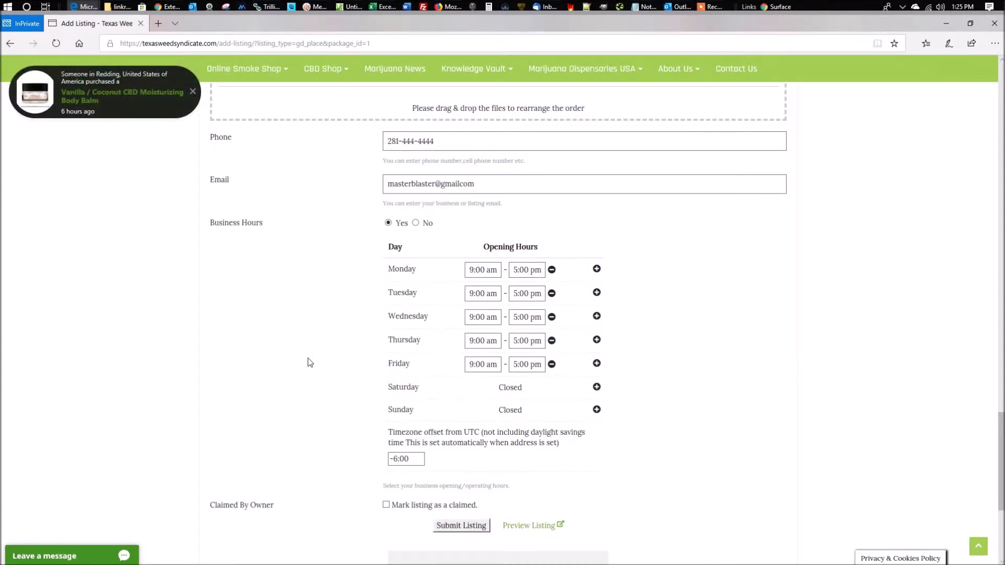
scroll(308, 358, down, 3)
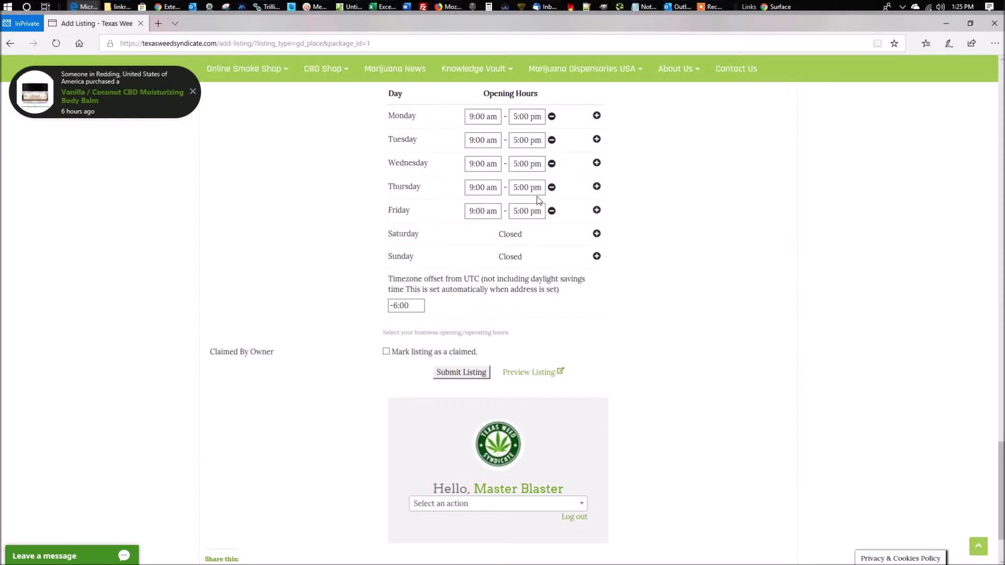
scroll(735, 270, down, 2)
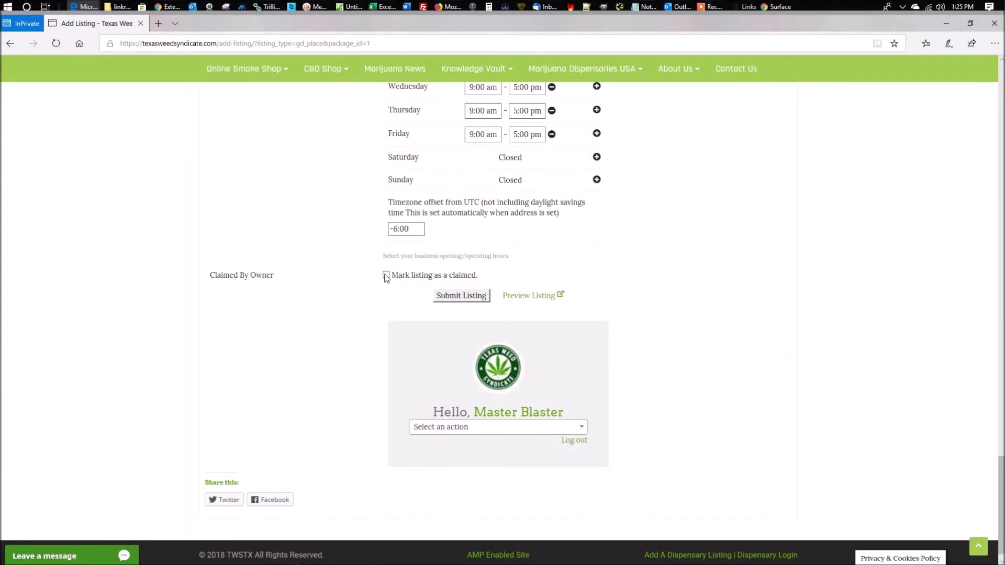
- Submit the free listing and open its live 'sample listing TWS Dispensary' page
click(450, 300)
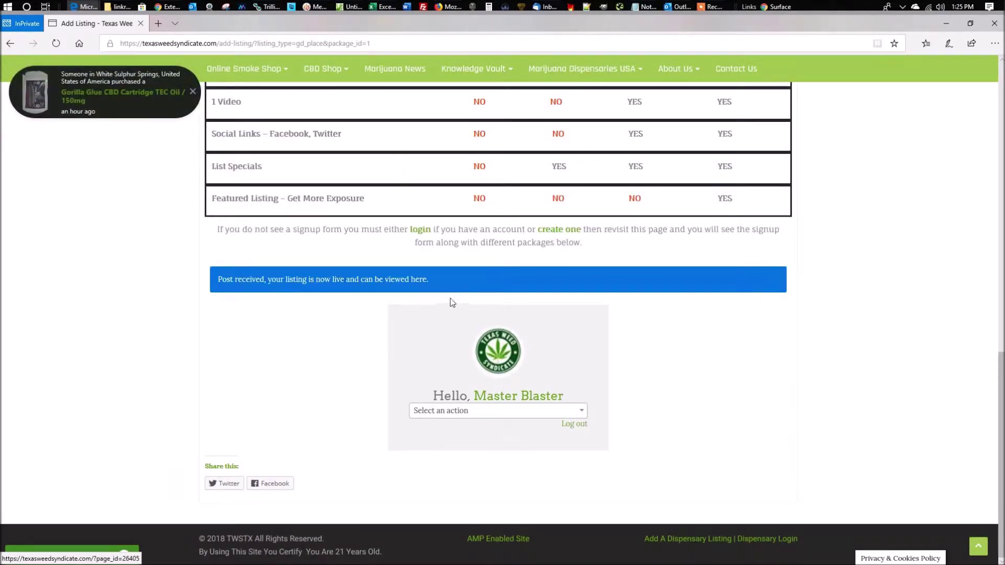
click(419, 281)
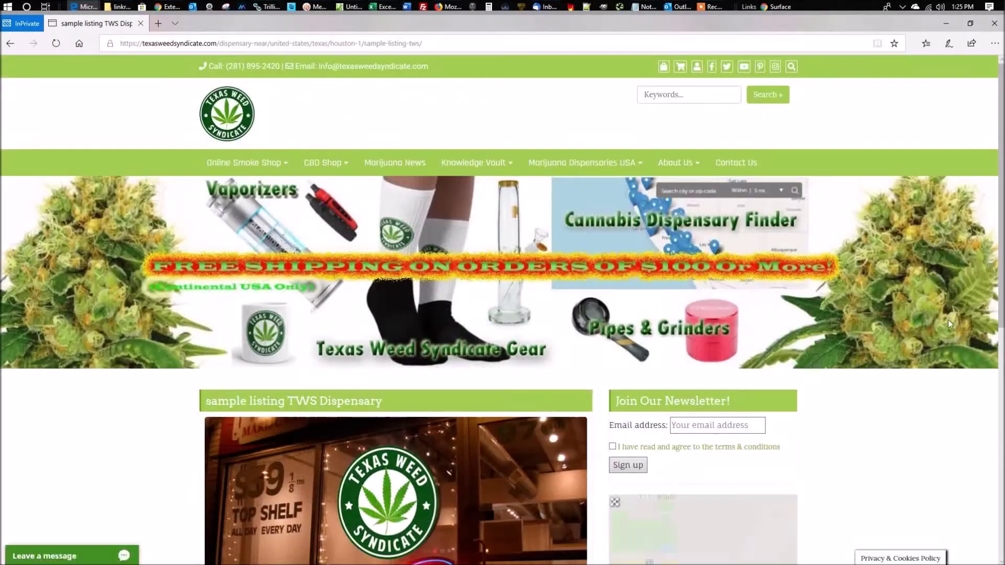
- Browse the listing's Contact, Video & Photos and Reviews tabs, then return to Profile
scroll(948, 319, down, 2)
scroll(947, 319, down, 6)
scroll(950, 324, up, 4)
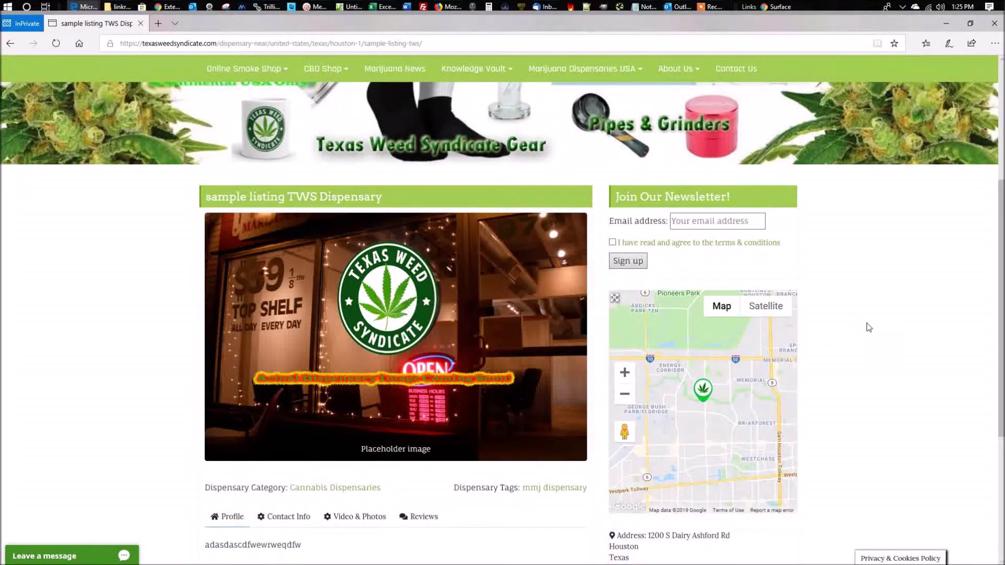
scroll(869, 328, down, 3)
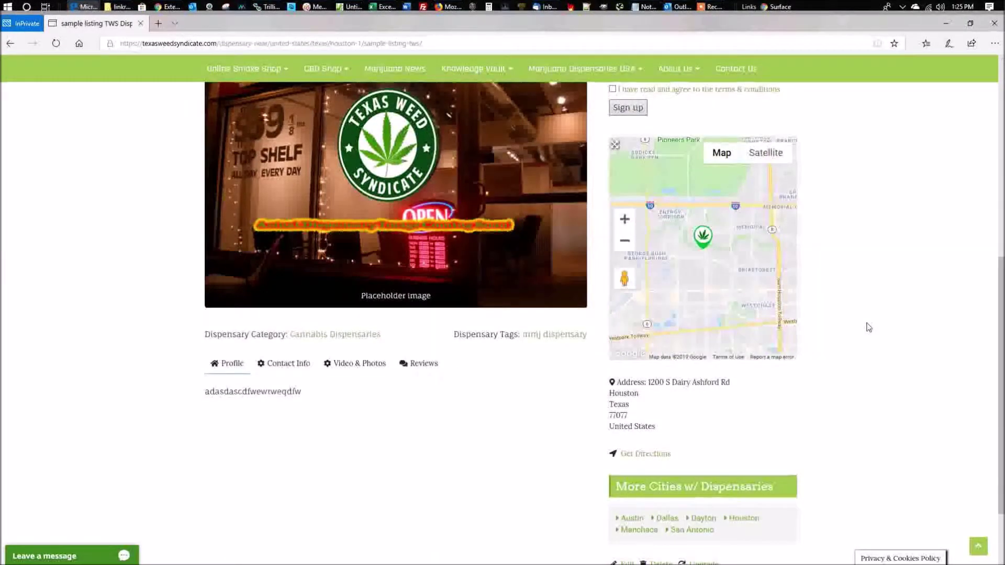
click(297, 364)
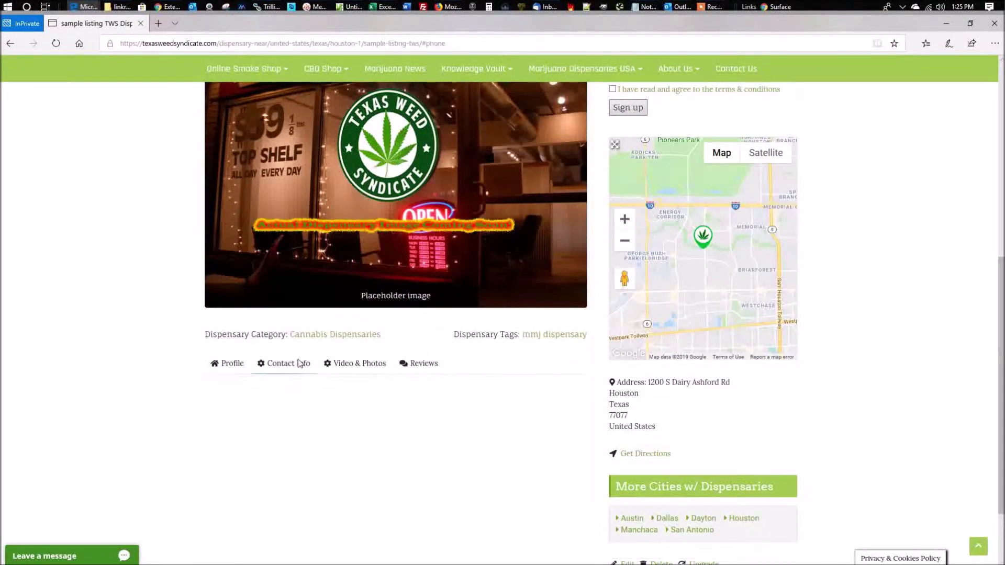
click(345, 367)
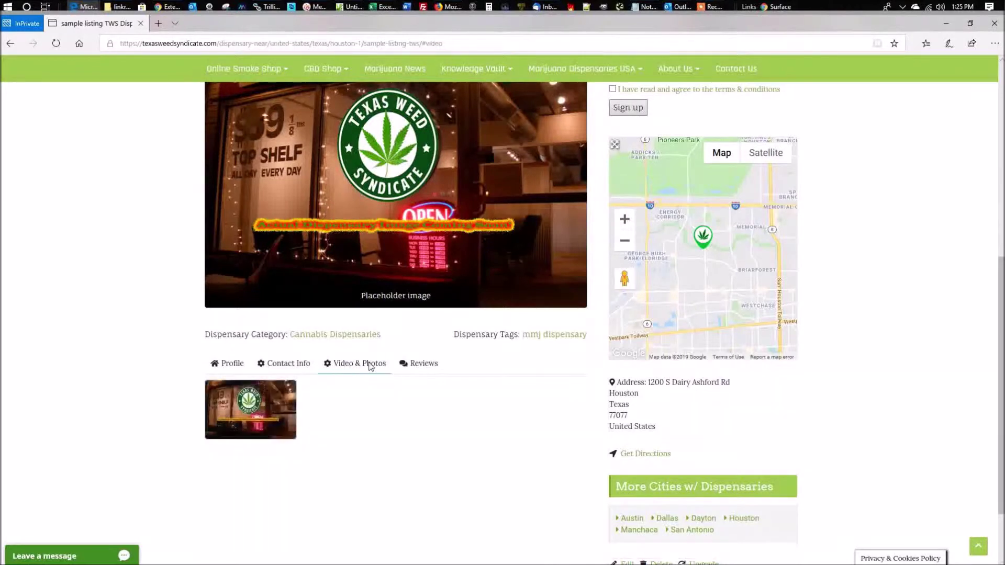
click(413, 366)
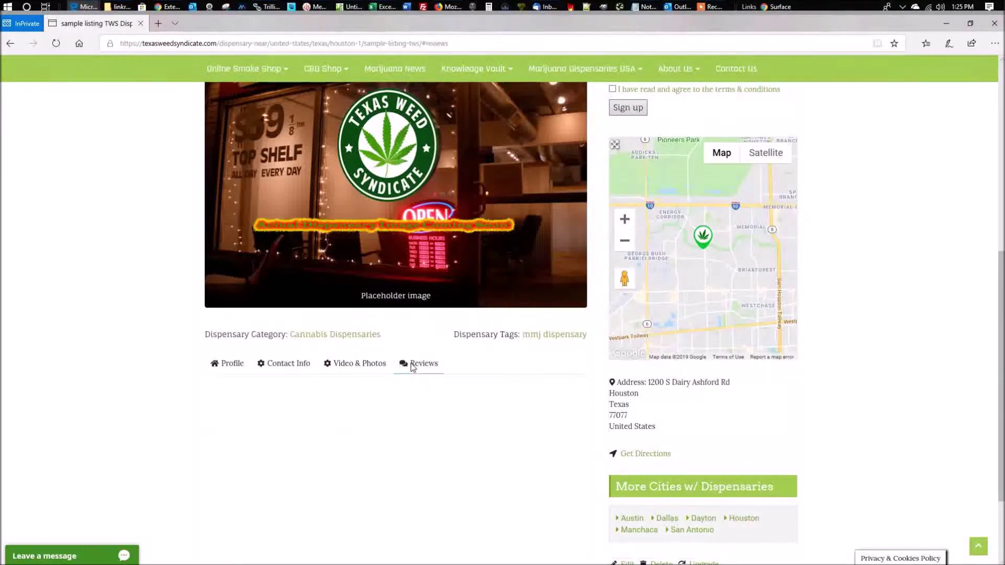
click(228, 367)
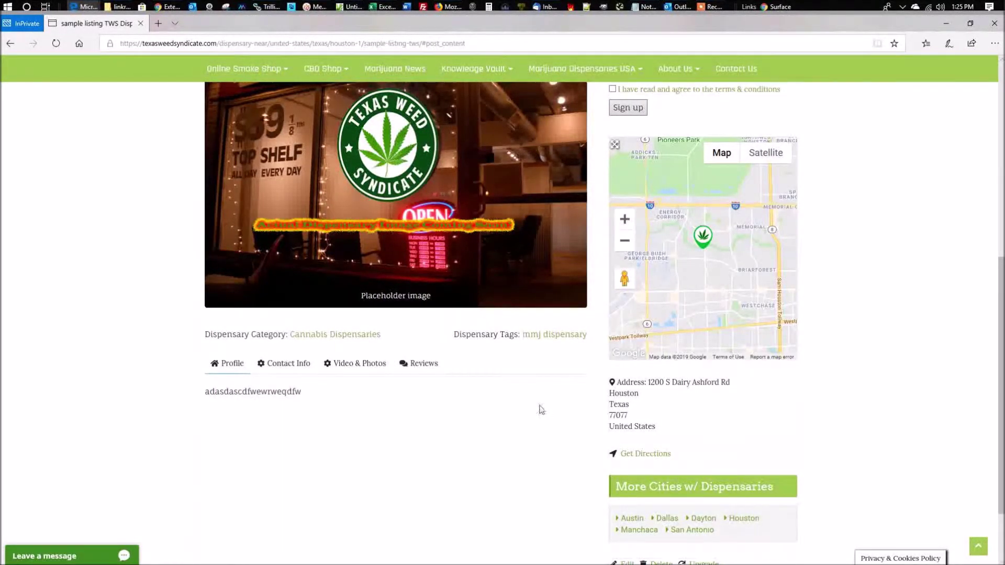
- Scroll through the profile showing its category, tag, description and Houston address
scroll(871, 323, down, 2)
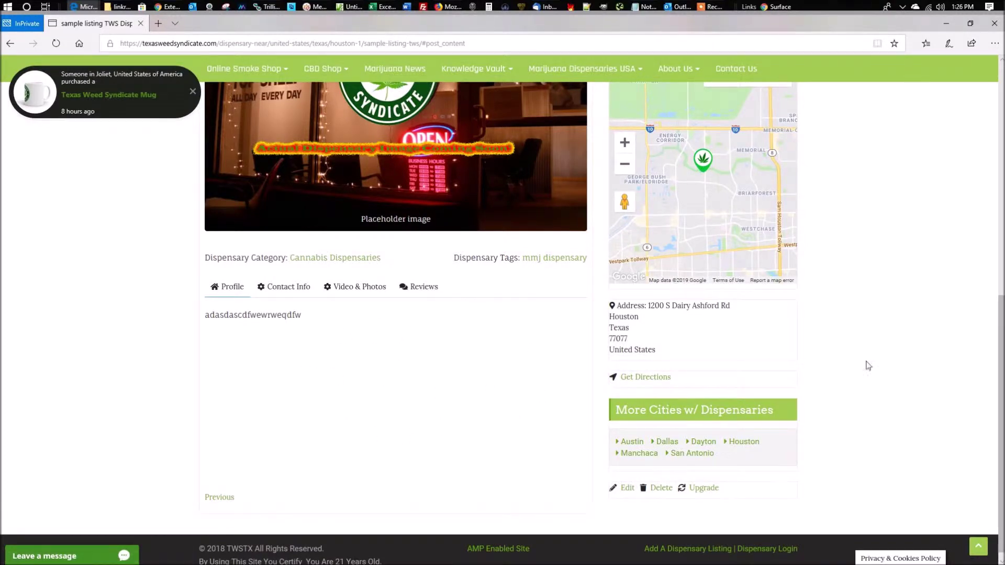
scroll(901, 336, down, 1)
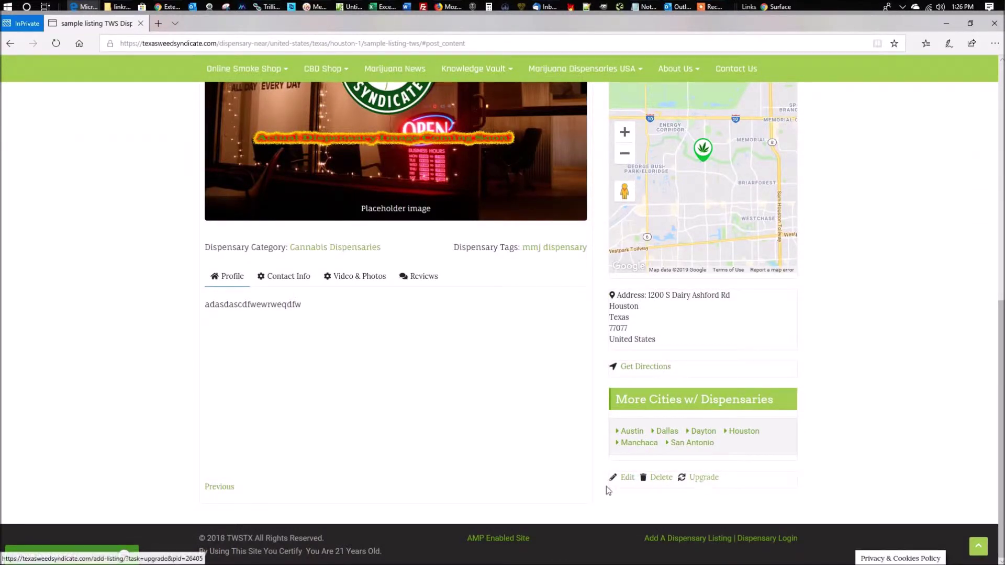
scroll(822, 435, up, 1)
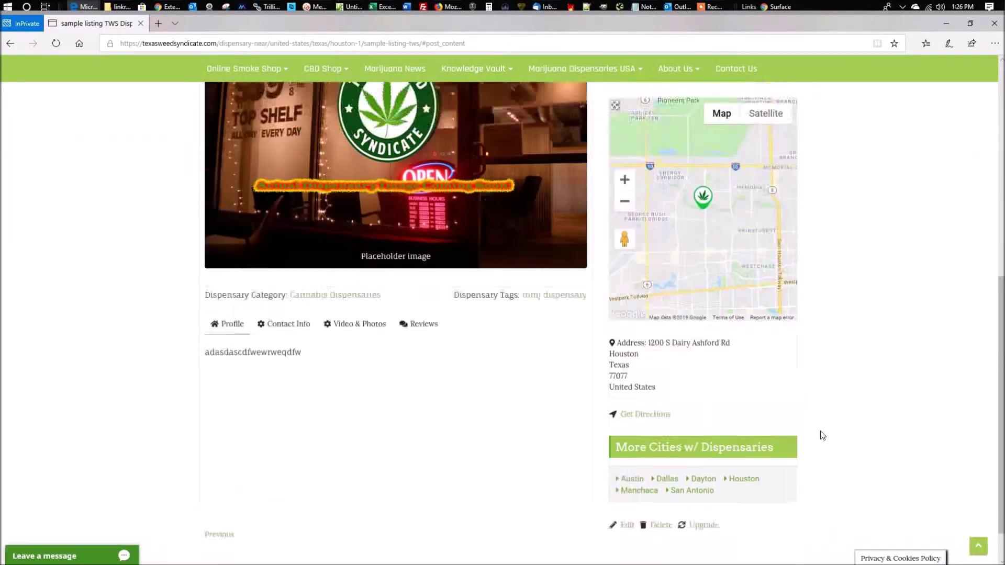
scroll(822, 436, up, 5)
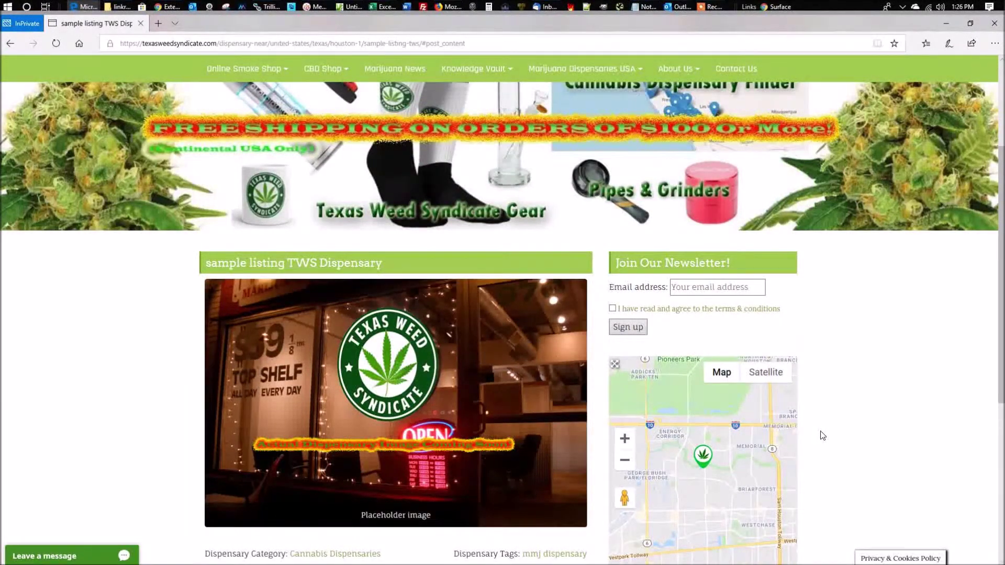
- Reopen My account via Login, then go to the Marijuana Dispensaries USA directory
scroll(822, 436, up, 3)
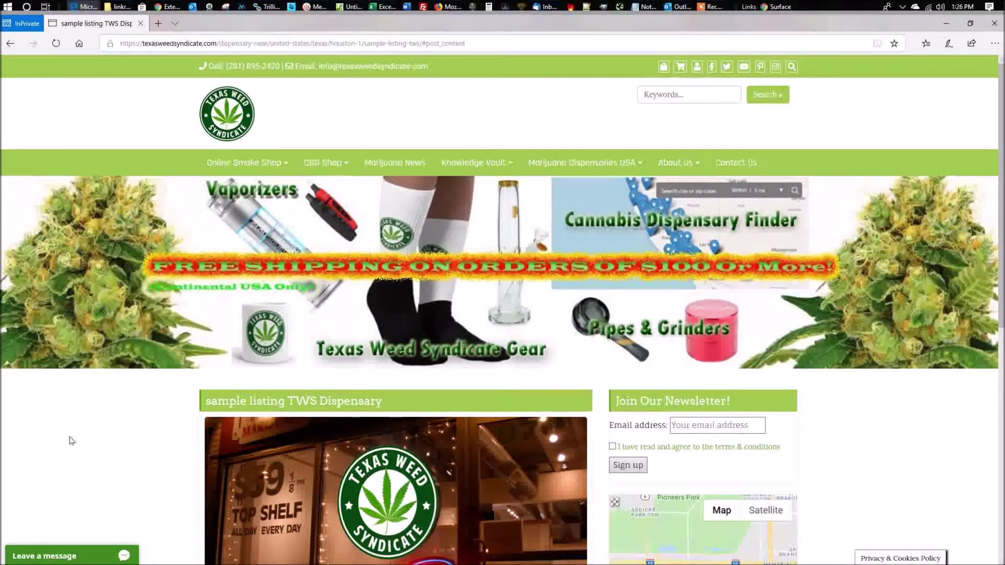
mouse_move(585, 163)
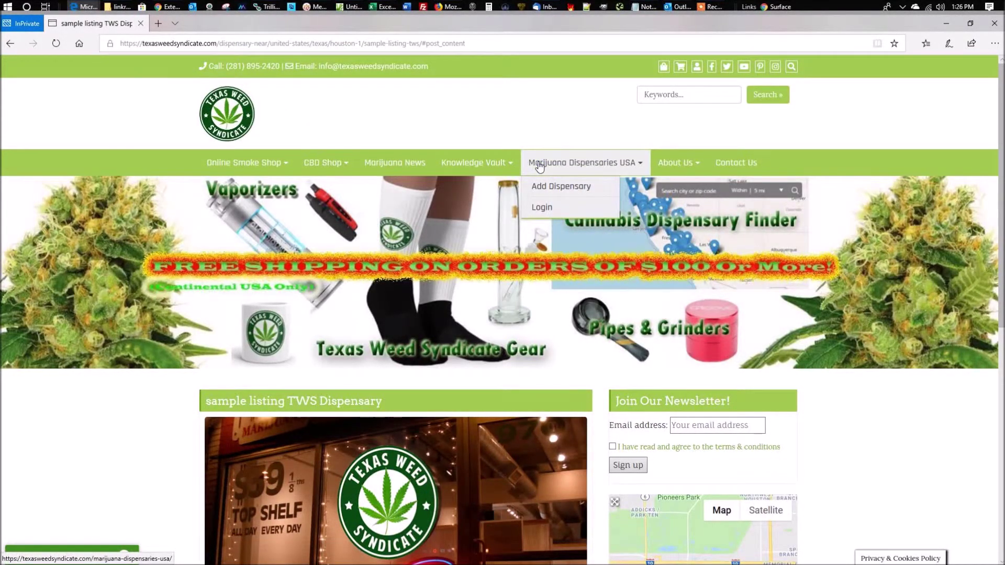
click(542, 209)
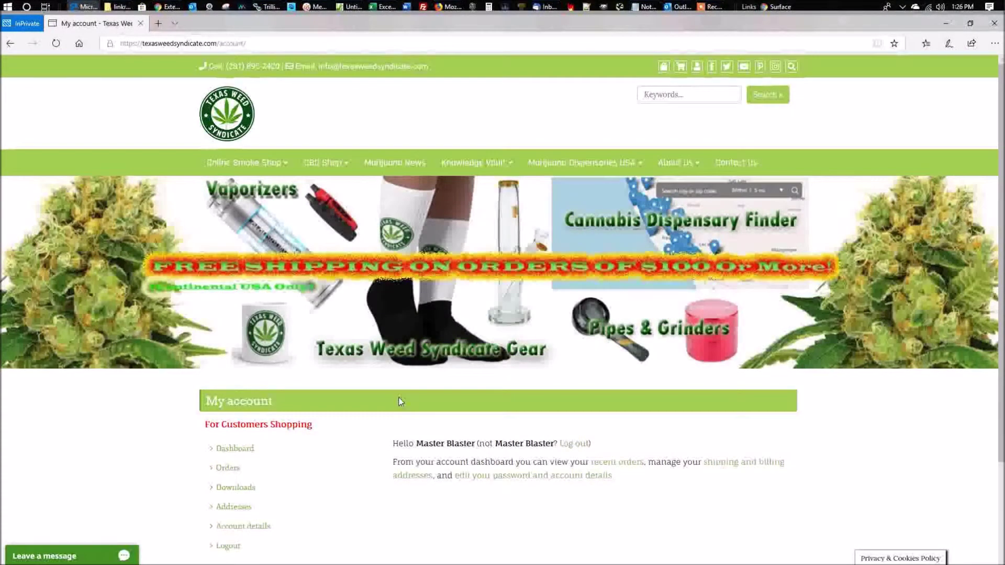
click(584, 168)
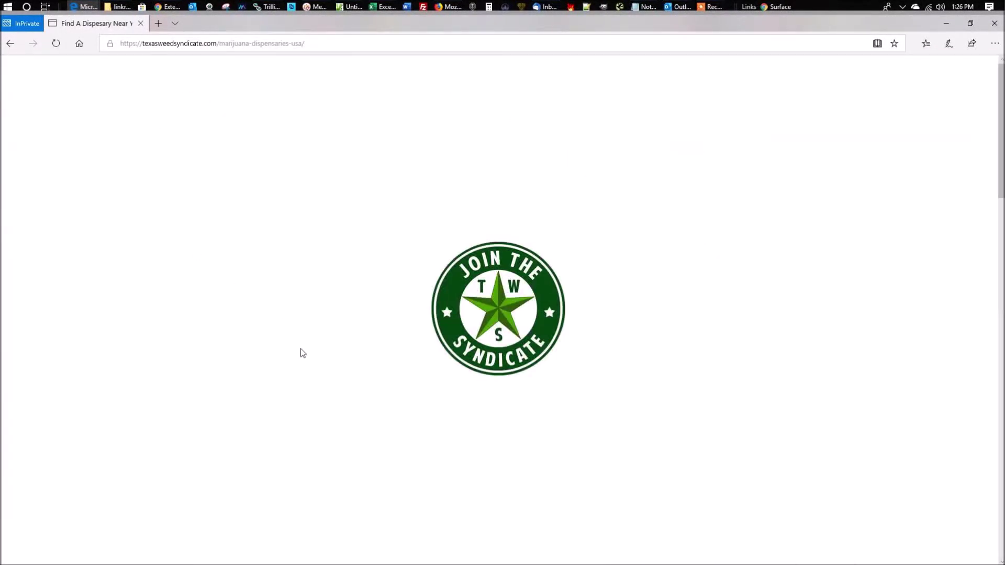
- Show Altitude Organic Cannabis's weekly opening hours in the dispensary directory
scroll(927, 319, down, 5)
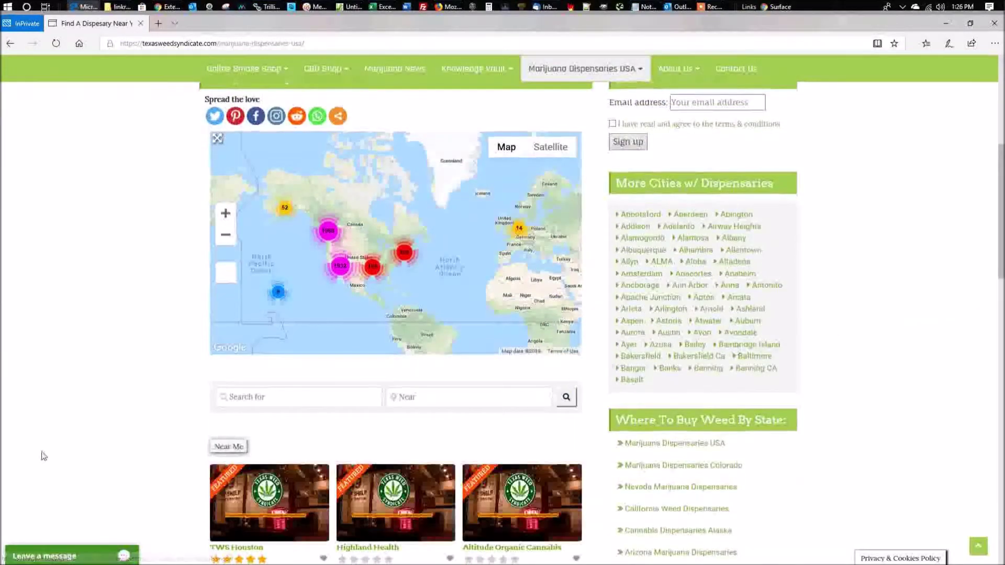
scroll(42, 442, down, 4)
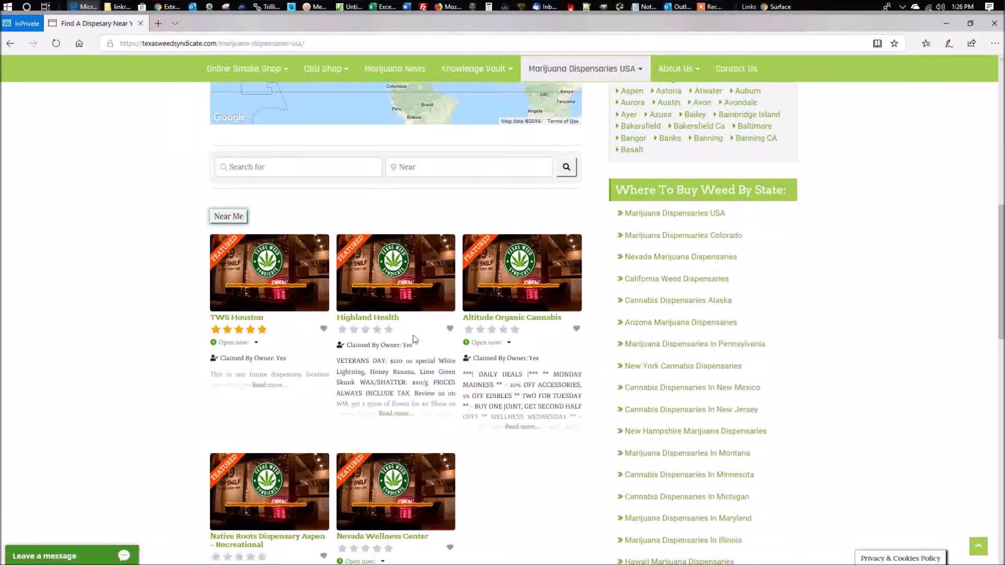
click(509, 342)
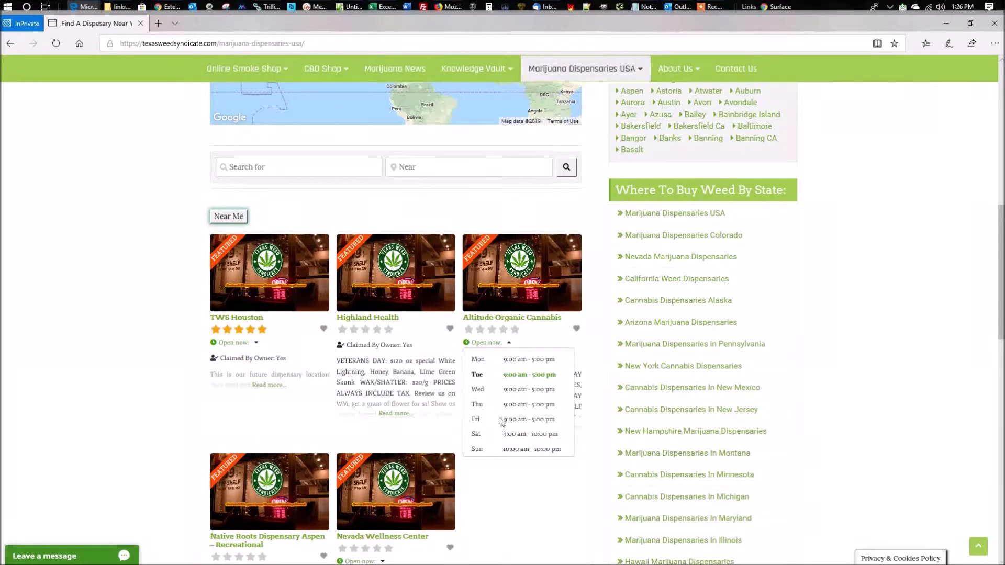
scroll(272, 358, up, 4)
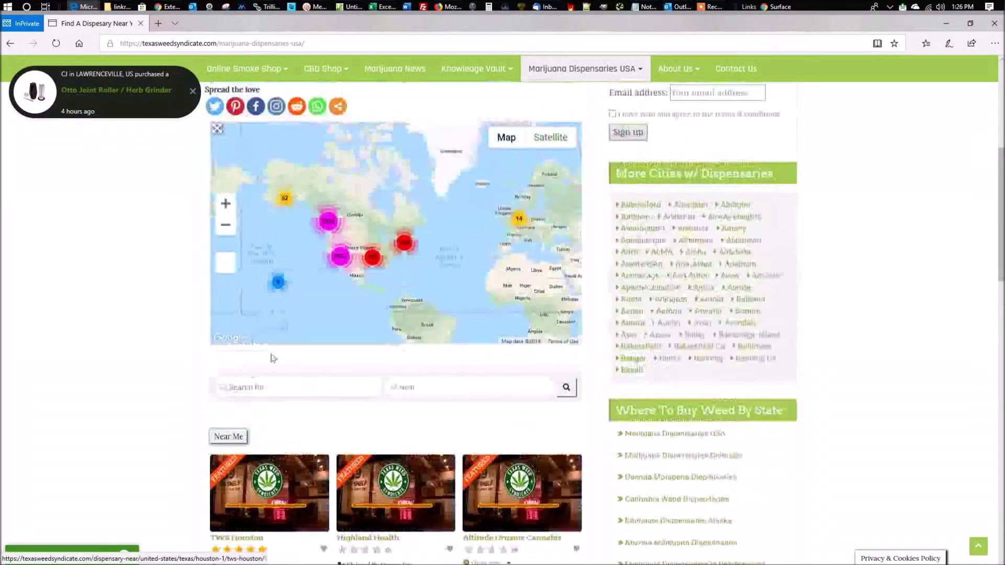
- Go to the Apache Junction dispensaries page and select the Natures Wonder Dispensary listing
click(638, 301)
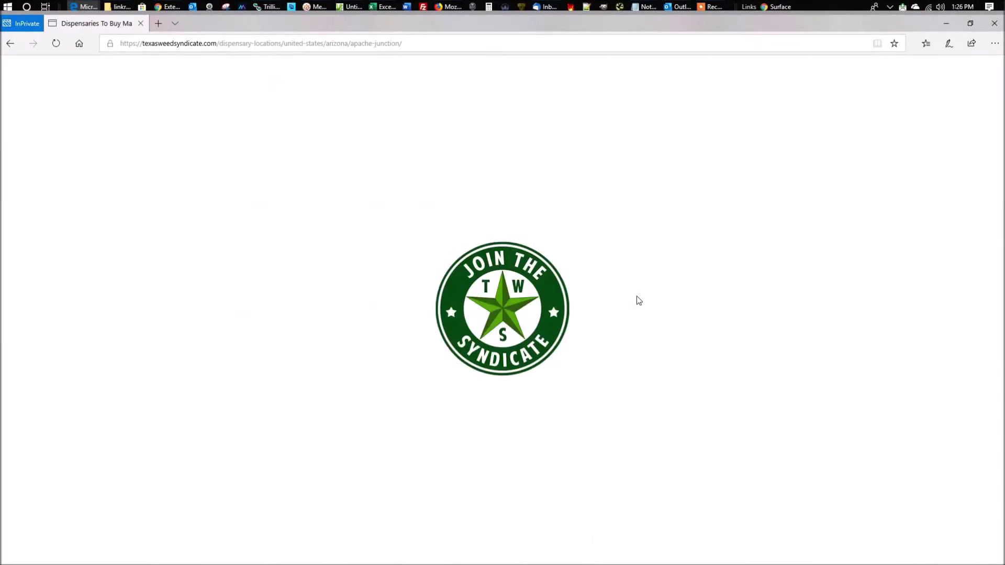
scroll(145, 360, down, 2)
scroll(146, 360, down, 4)
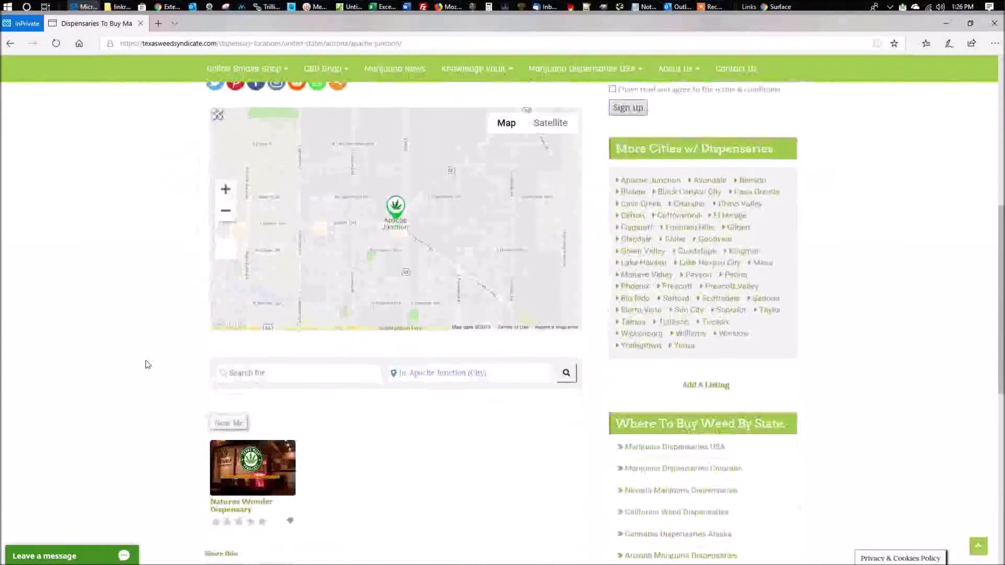
scroll(365, 313, down, 1)
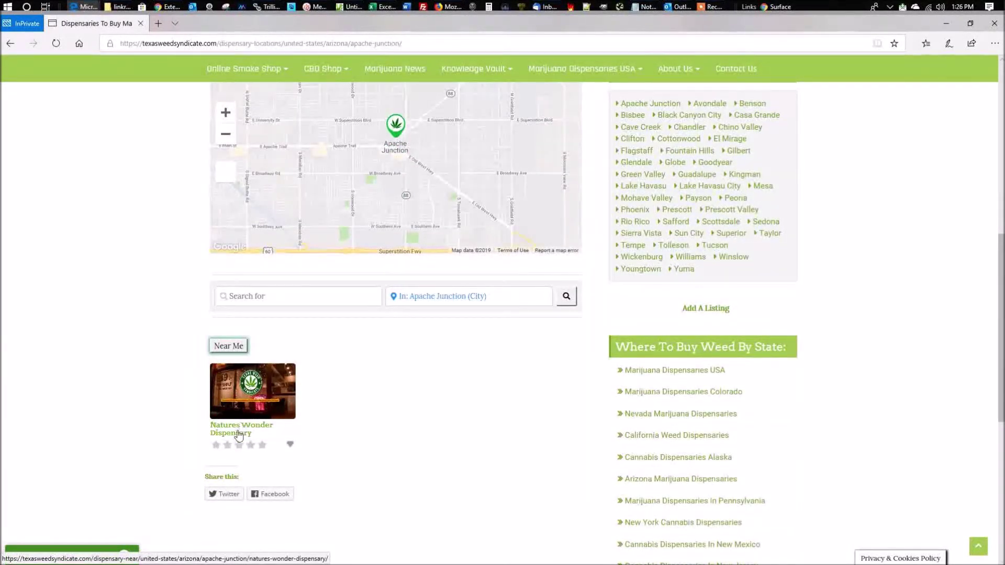
scroll(328, 371, up, 2)
scroll(273, 226, down, 3)
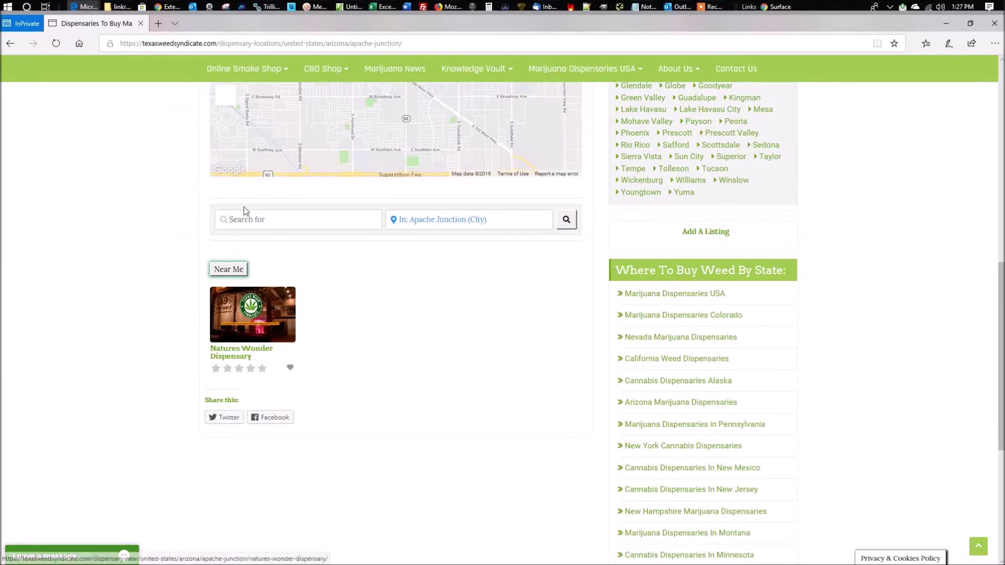
click(240, 353)
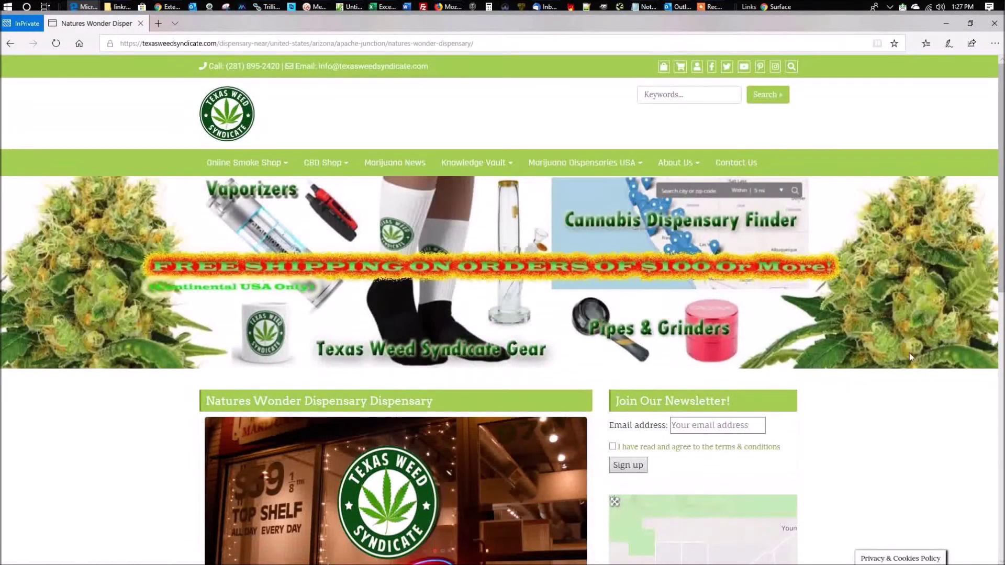
- Scroll down the Natures Wonder Dispensary page past its contact details and address to the bottom
scroll(909, 337, down, 5)
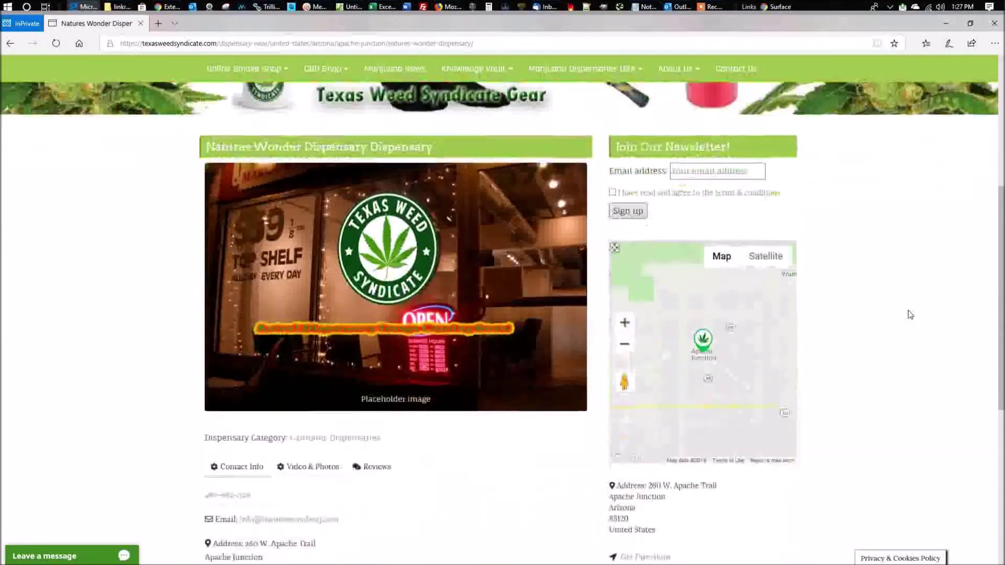
scroll(910, 314, down, 1)
scroll(910, 314, down, 3)
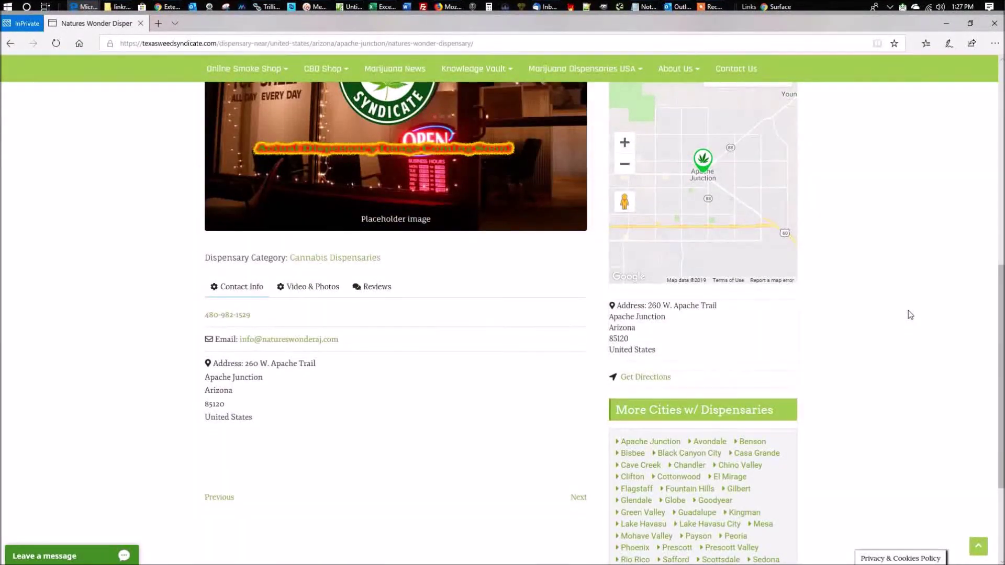
scroll(909, 315, down, 3)
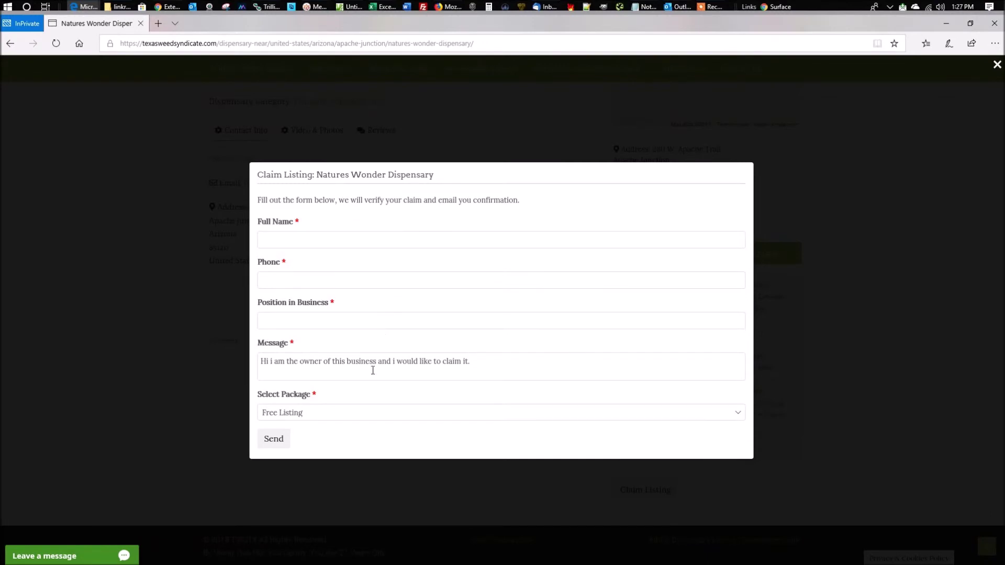
click(742, 417)
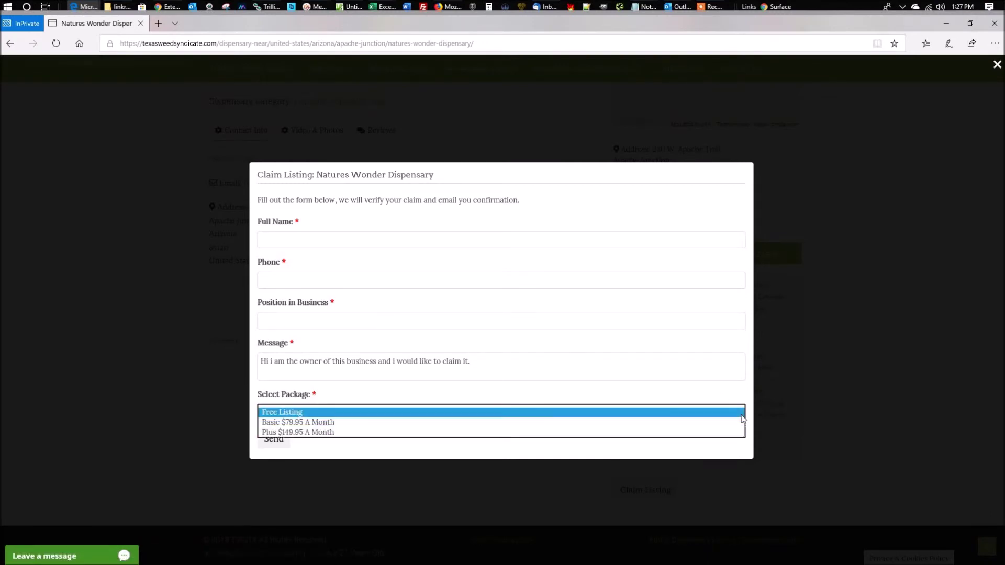
click(401, 413)
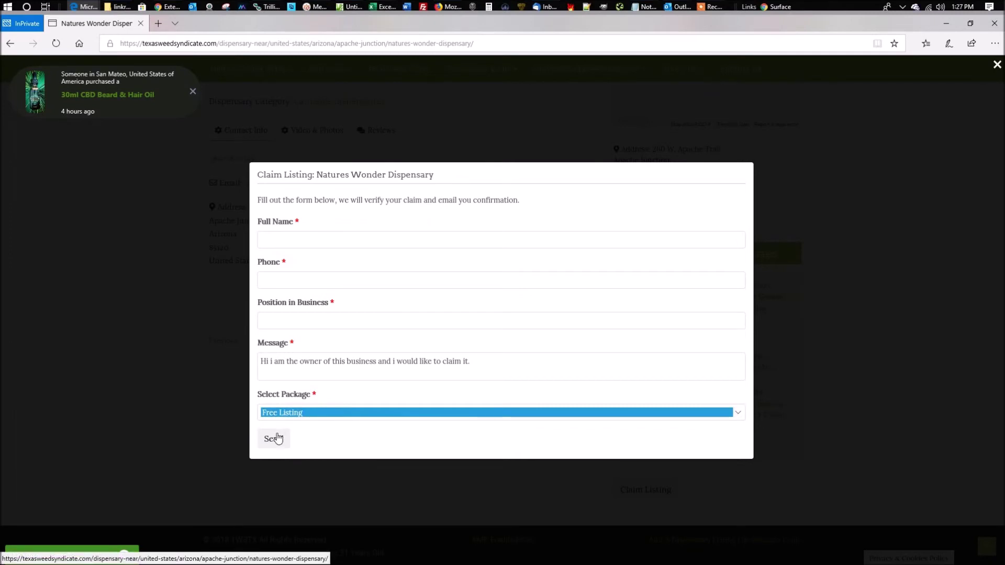
click(997, 67)
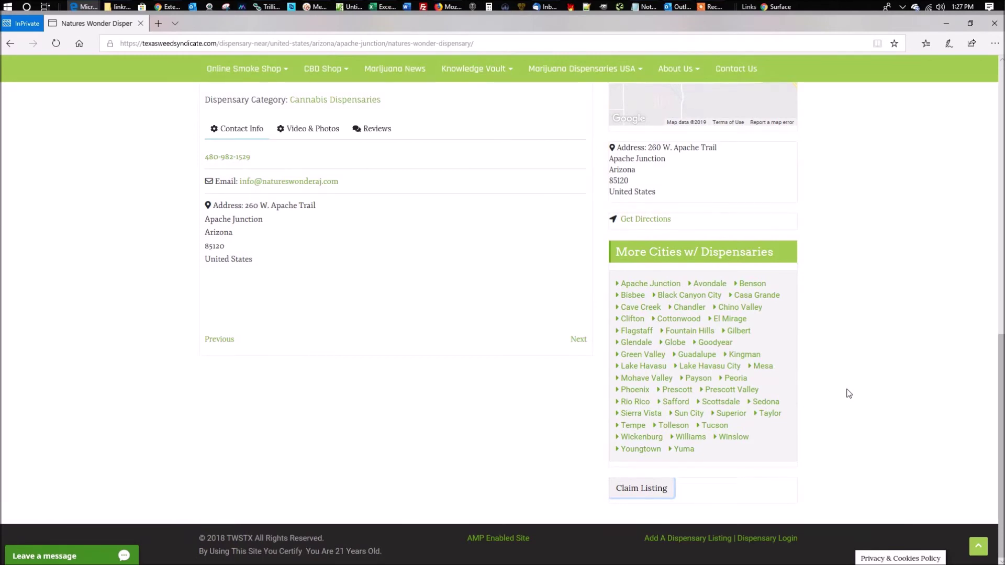
scroll(849, 394, up, 5)
scroll(849, 393, up, 5)
scroll(849, 393, up, 1)
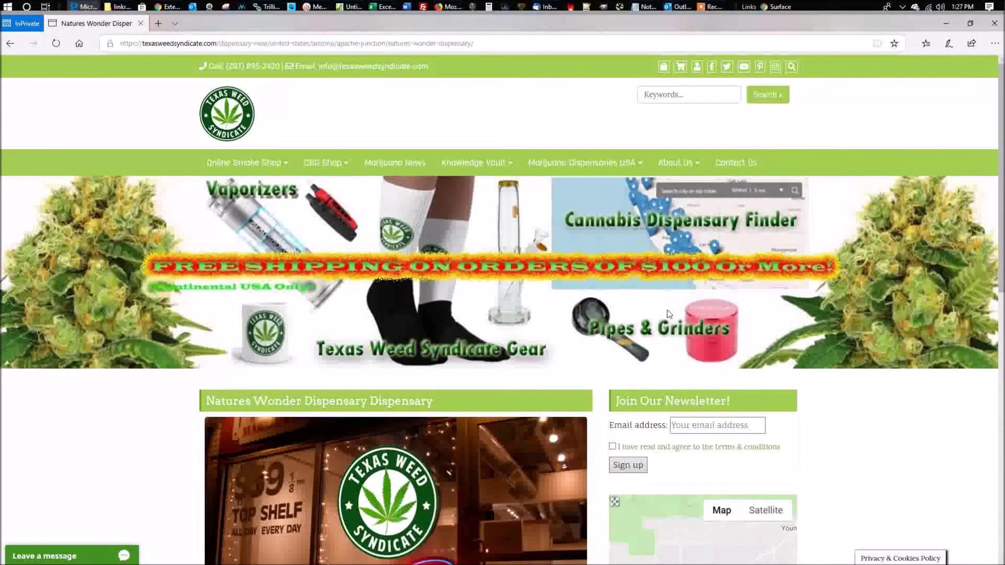